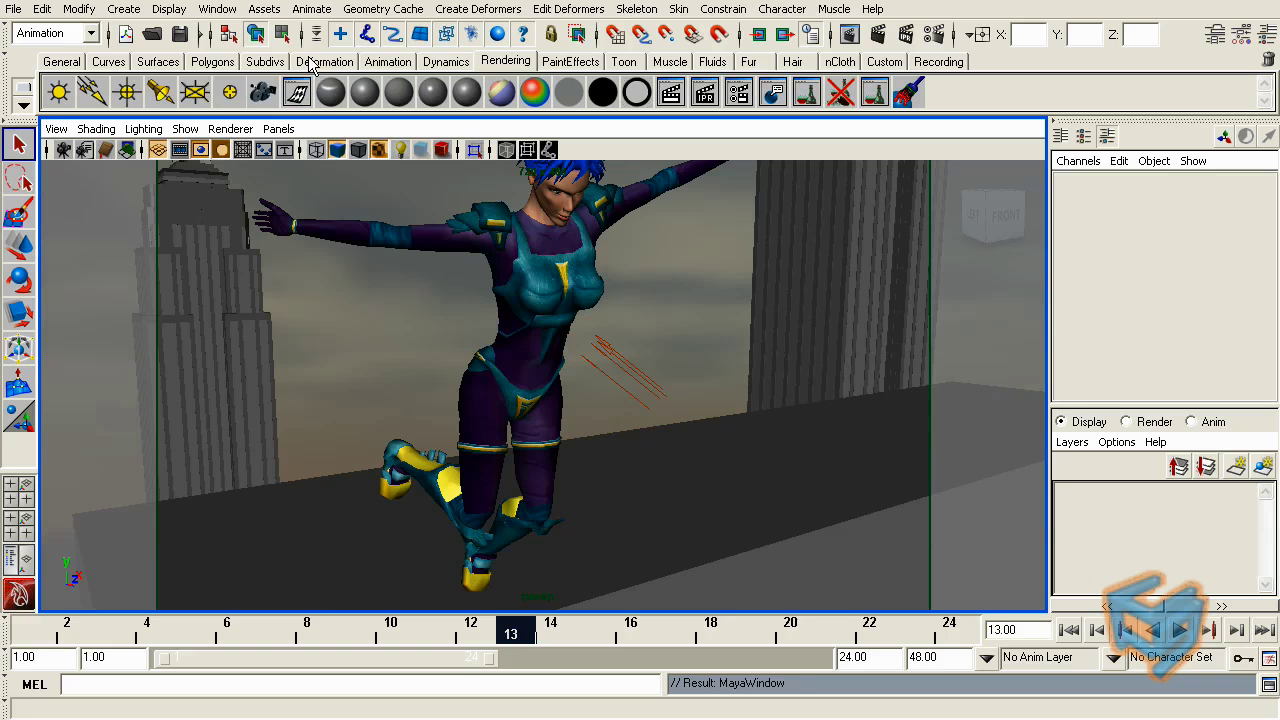
# Step: Open the Render View window, reposition it, and close it again
pyautogui.click(217, 9)
pyautogui.moveTo(300, 56)
pyautogui.click(407, 66)
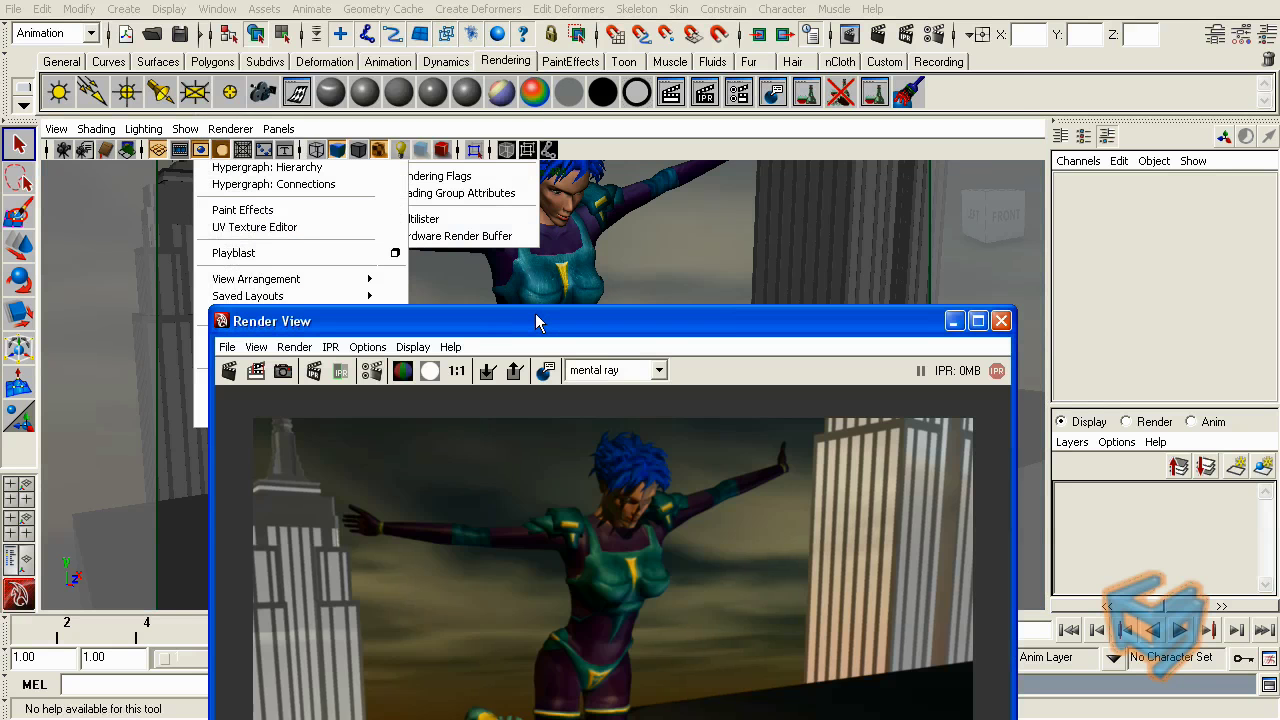
pyautogui.moveTo(537, 321); pyautogui.dragTo(532, 93)
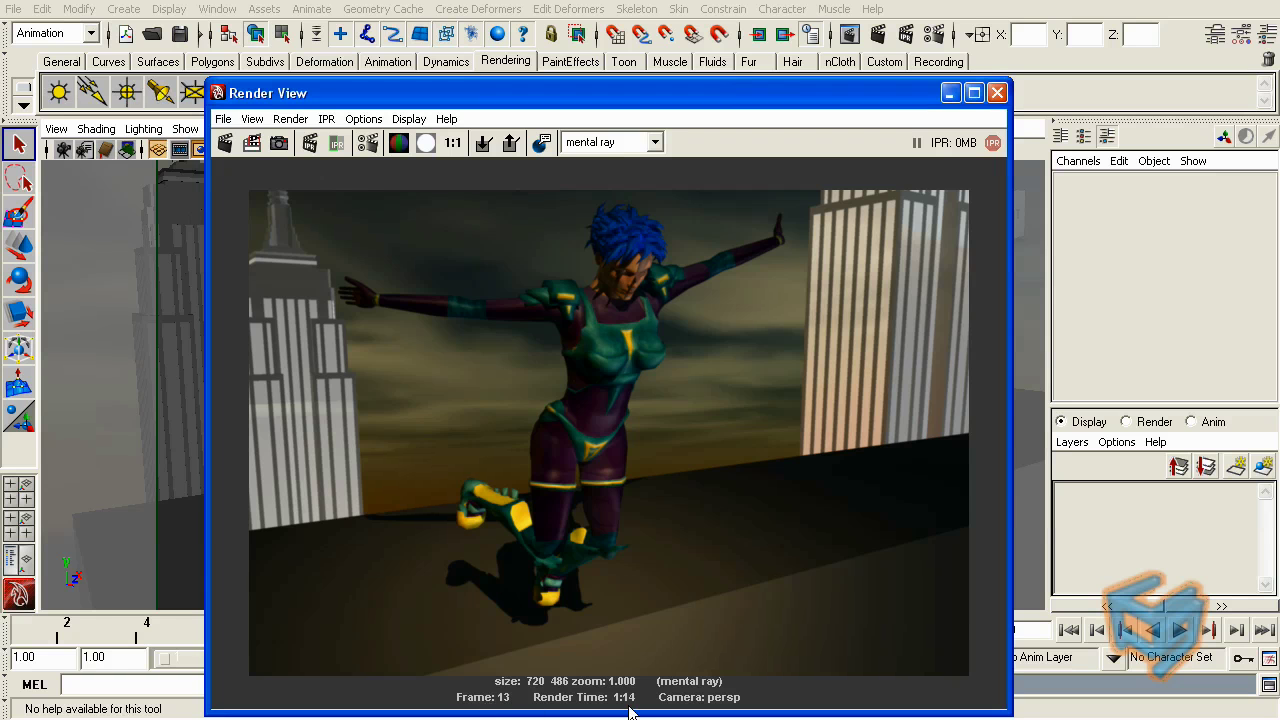
pyautogui.click(997, 92)
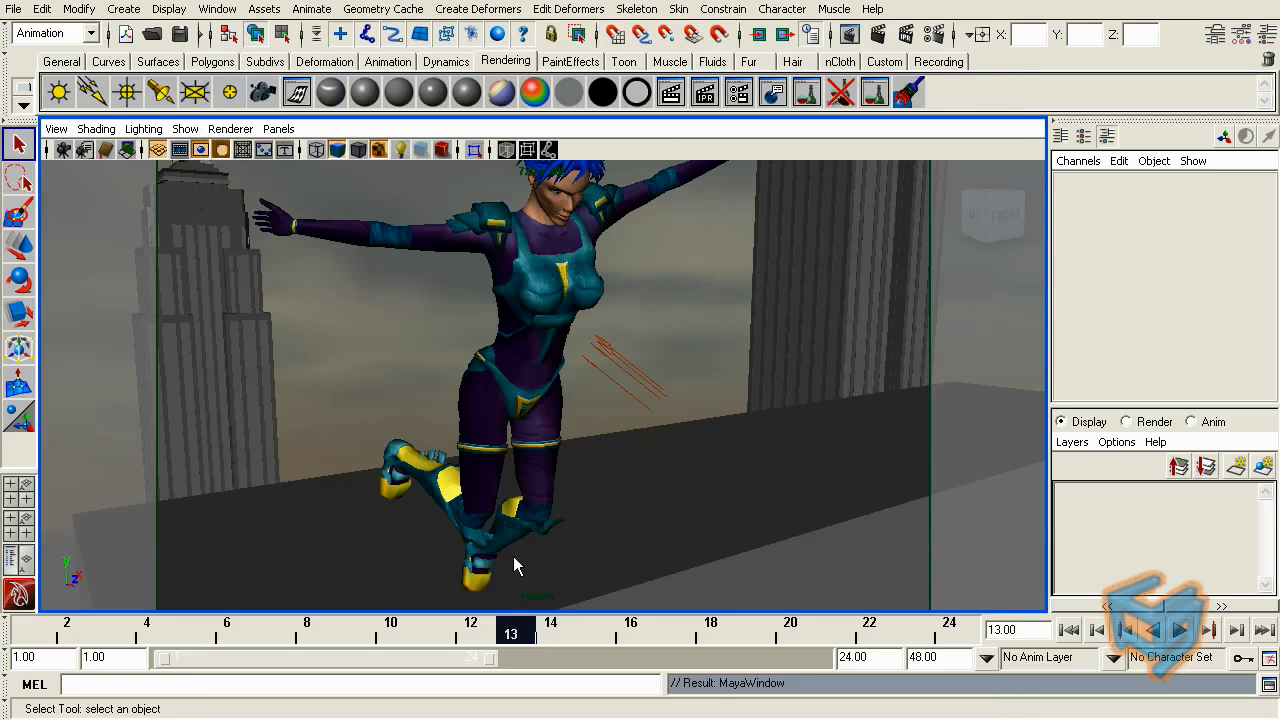
# Step: Play the leaping animation, stop at frame 13, then scrub ahead to frame 19
pyautogui.hotkey('alt', 'v')
pyautogui.click(514, 640)
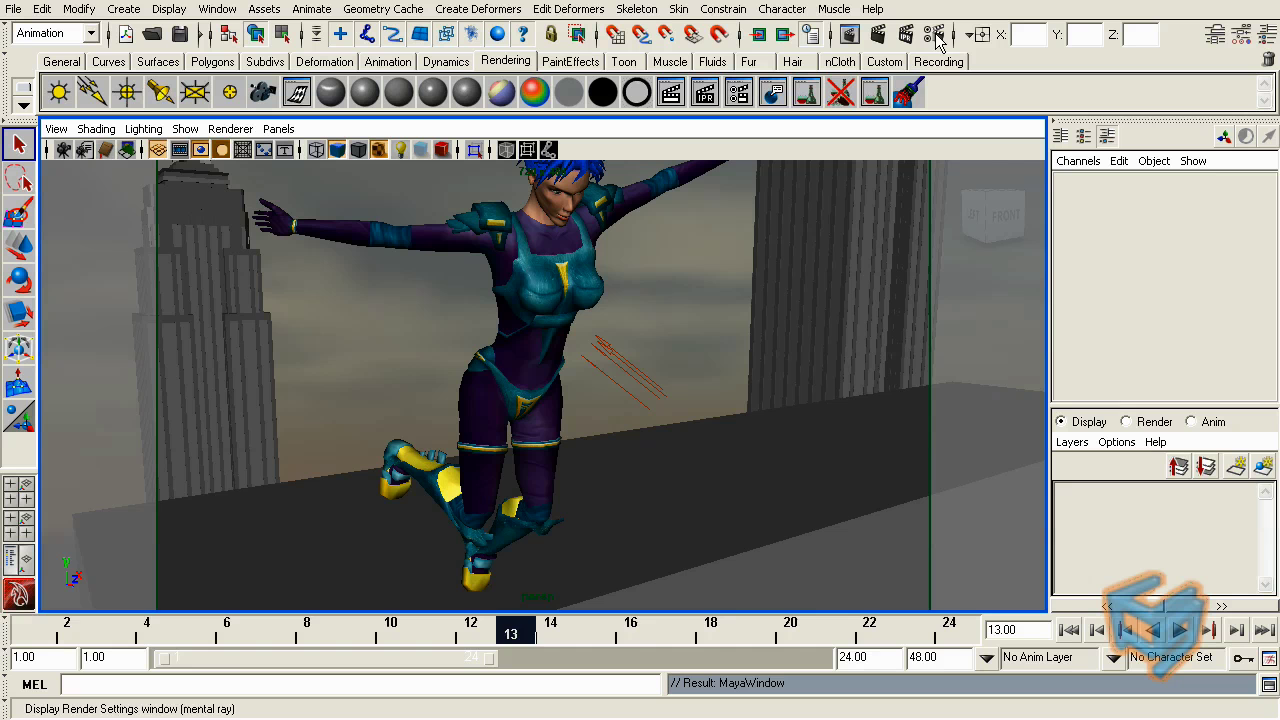
pyautogui.moveTo(570, 637)
pyautogui.mouseDown()
pyautogui.moveTo(870, 640)
pyautogui.moveTo(510, 638)
pyautogui.mouseUp()
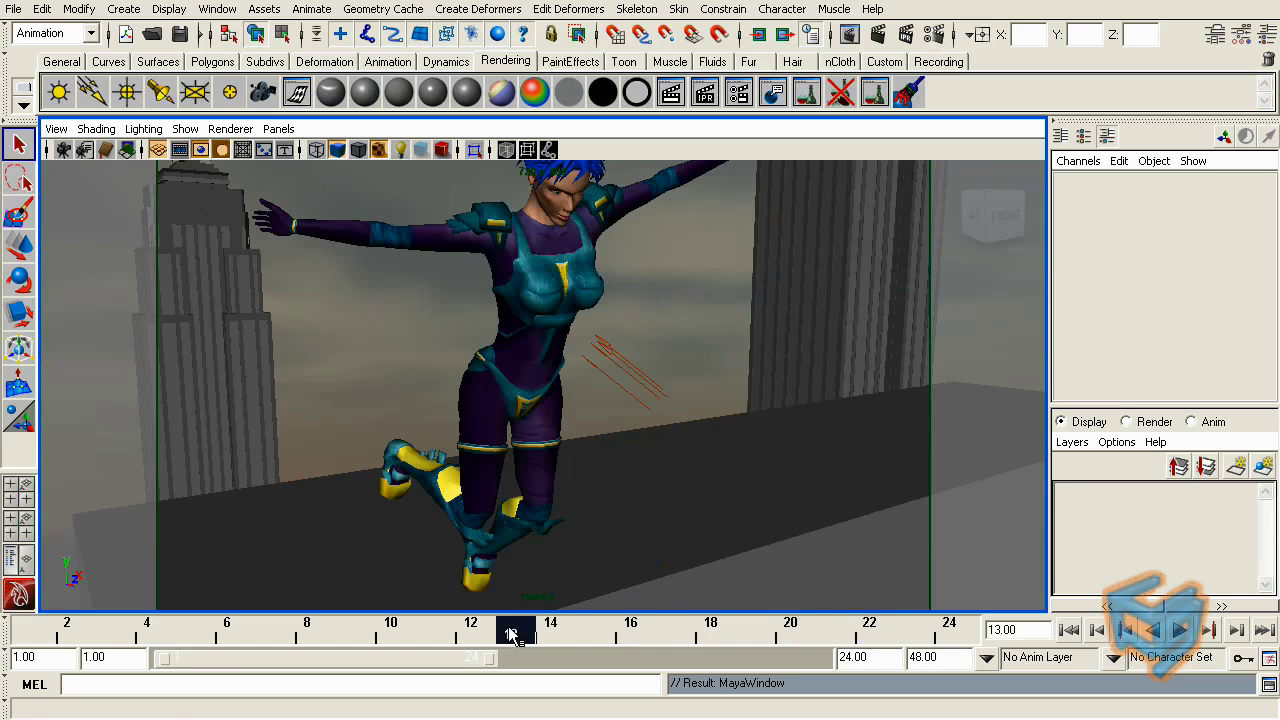
# Step: Set the mental ray Quality Motion Blur mode to Full in Render Settings
pyautogui.click(935, 35)
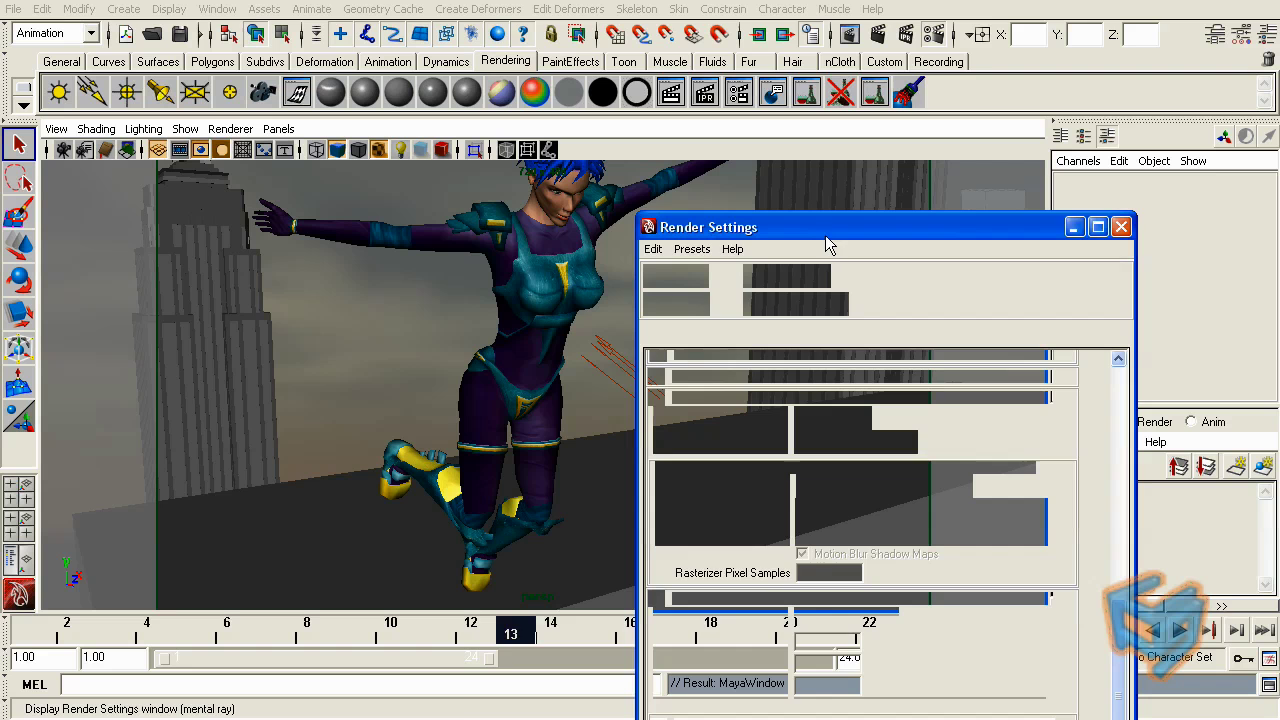
pyautogui.moveTo(826, 226); pyautogui.dragTo(651, 93)
pyautogui.click(670, 485)
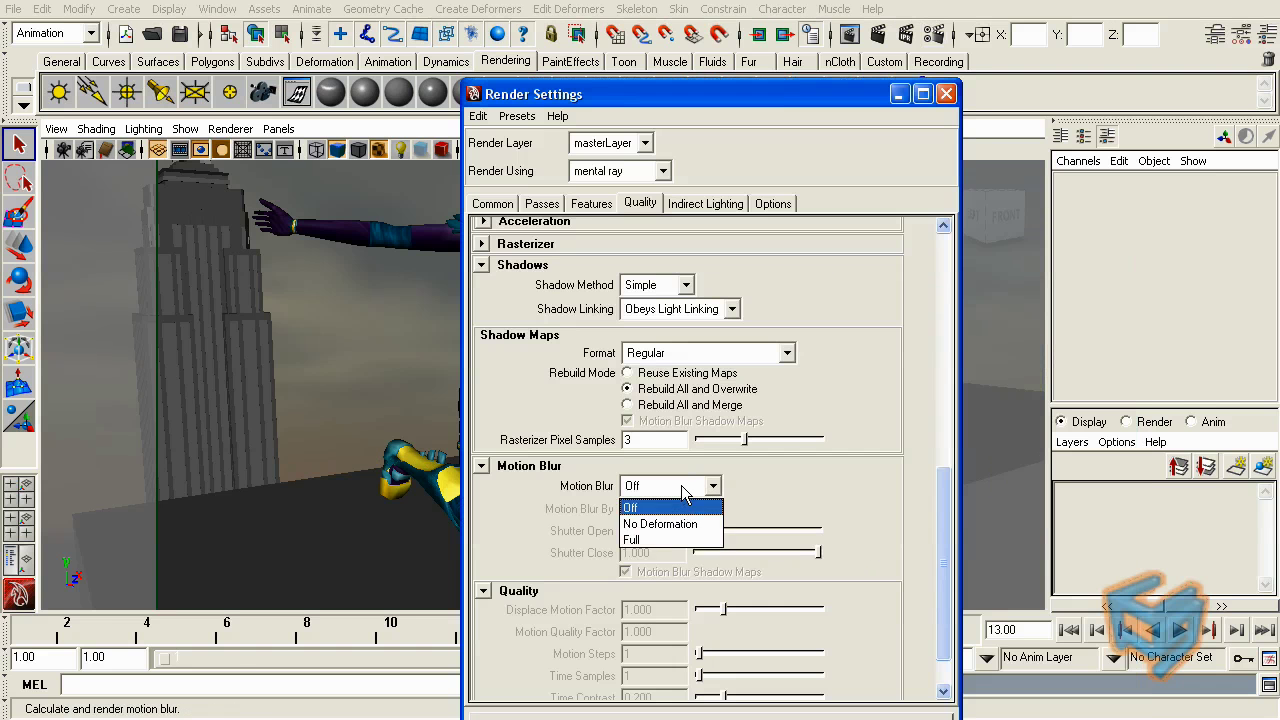
pyautogui.click(665, 537)
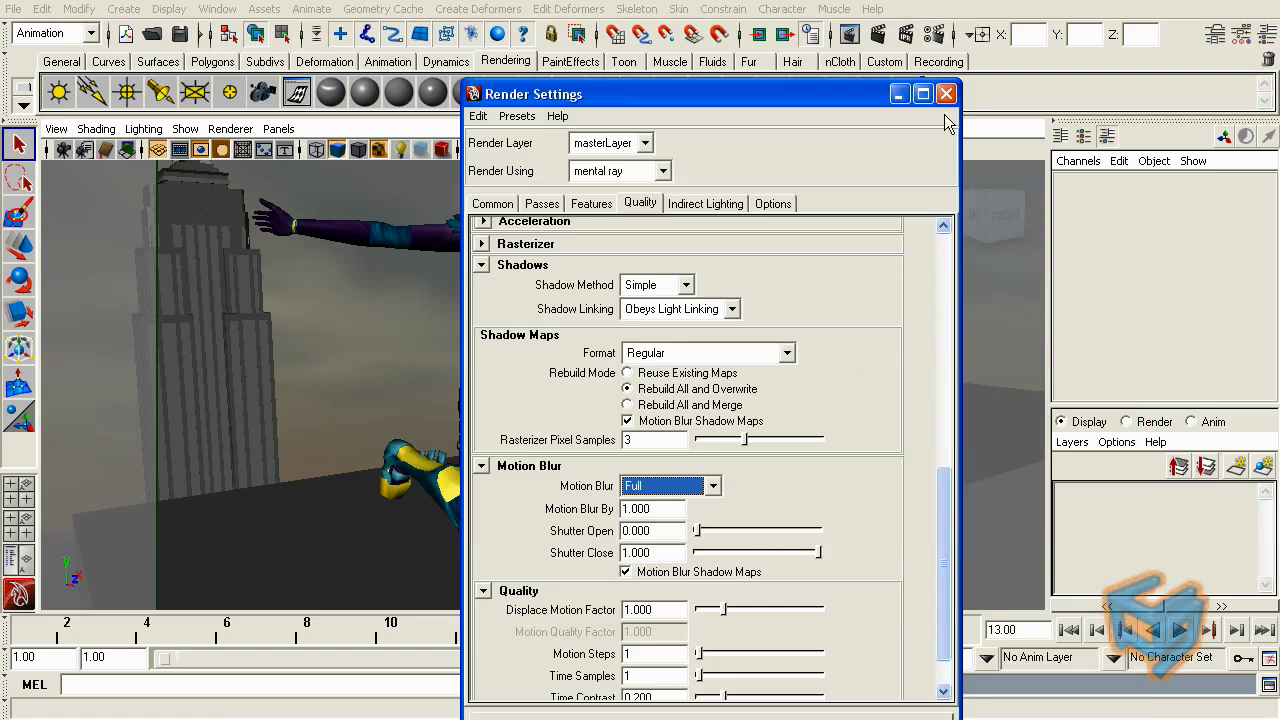
pyautogui.click(946, 94)
# Step: In Render View, keep the sharp image and redo the frame 13 render with motion blur
pyautogui.click(217, 9)
pyautogui.moveTo(343, 54)
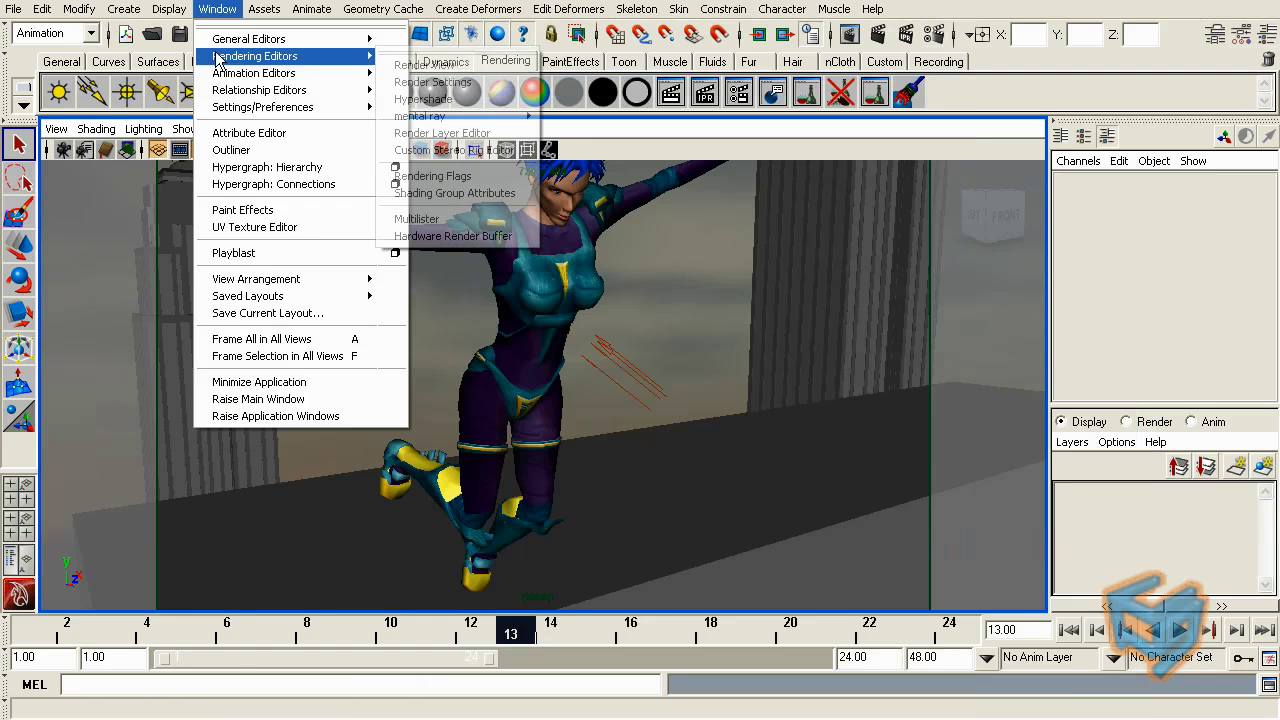
pyautogui.click(423, 63)
pyautogui.moveTo(455, 93); pyautogui.dragTo(396, 59)
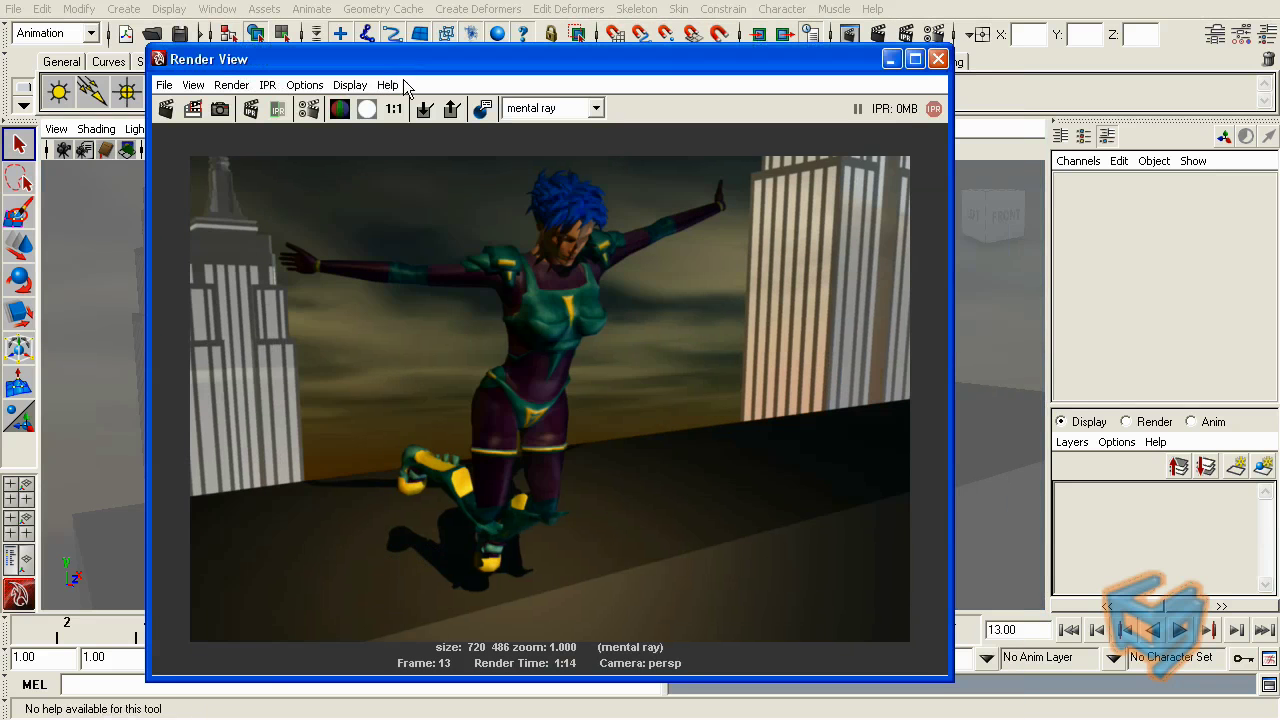
pyautogui.click(424, 110)
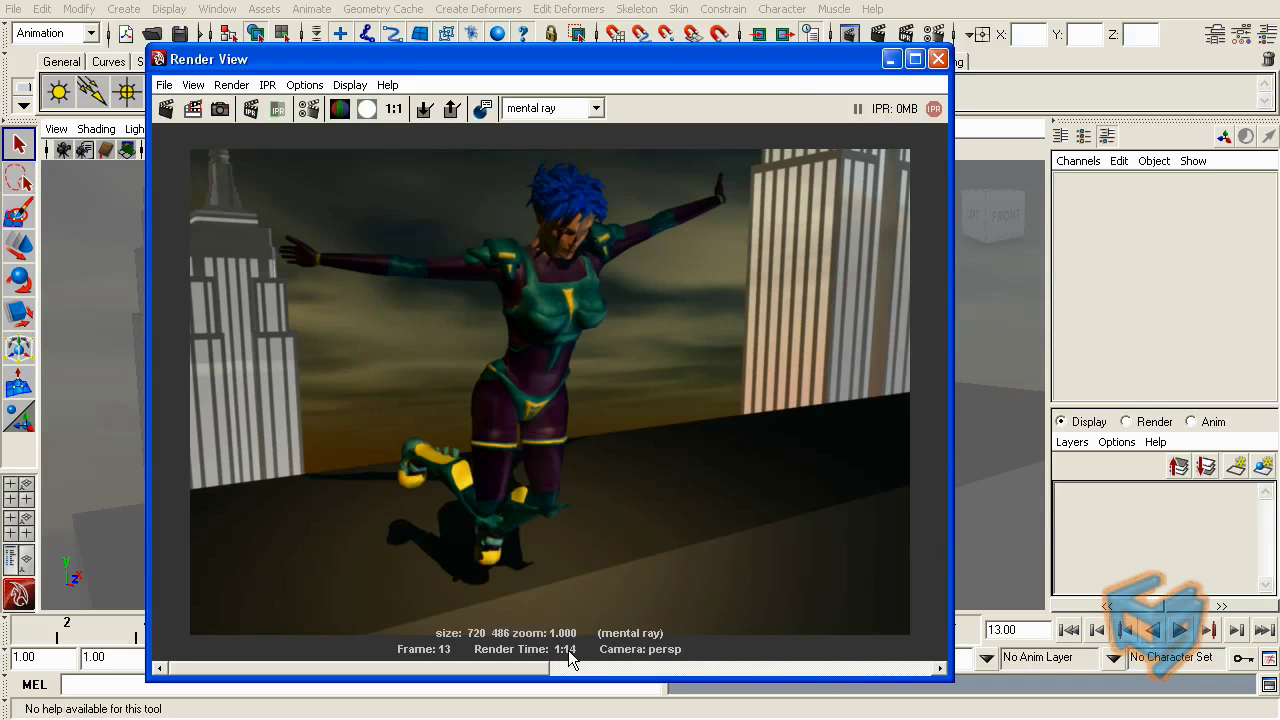
pyautogui.click(168, 110)
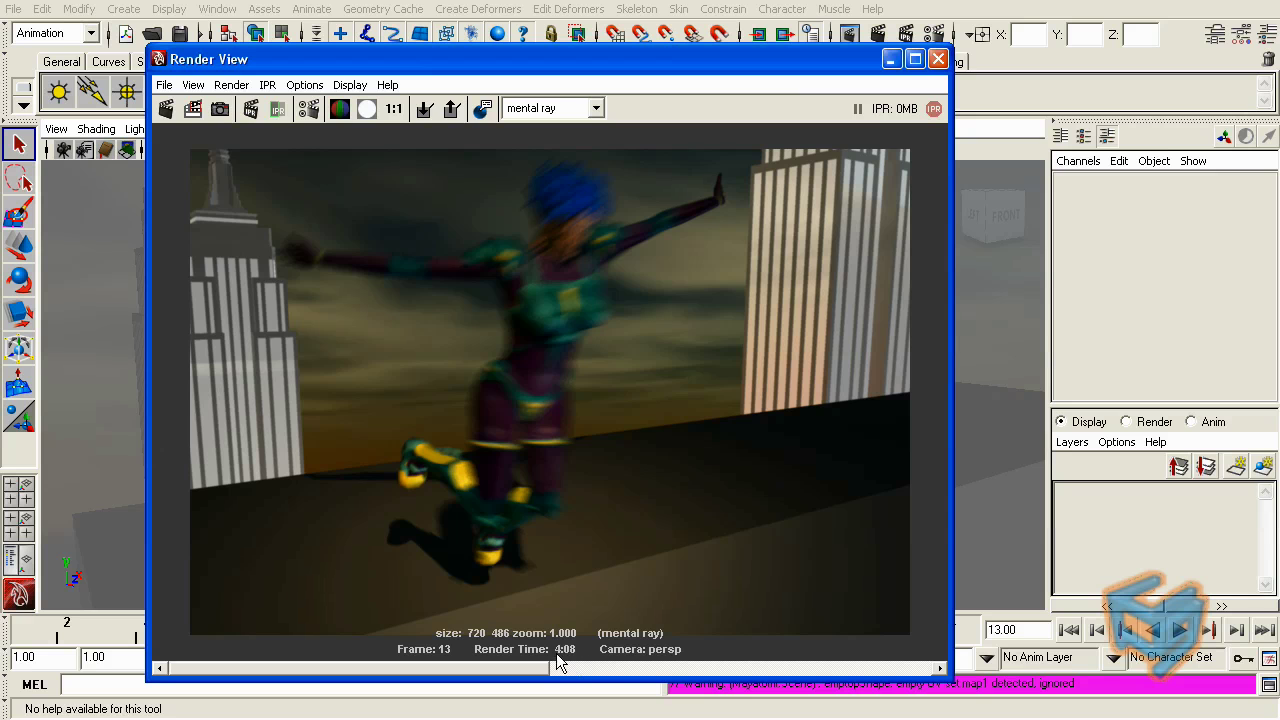
pyautogui.moveTo(538, 670)
pyautogui.mouseDown()
pyautogui.moveTo(784, 669)
pyautogui.moveTo(538, 670)
pyautogui.mouseUp()
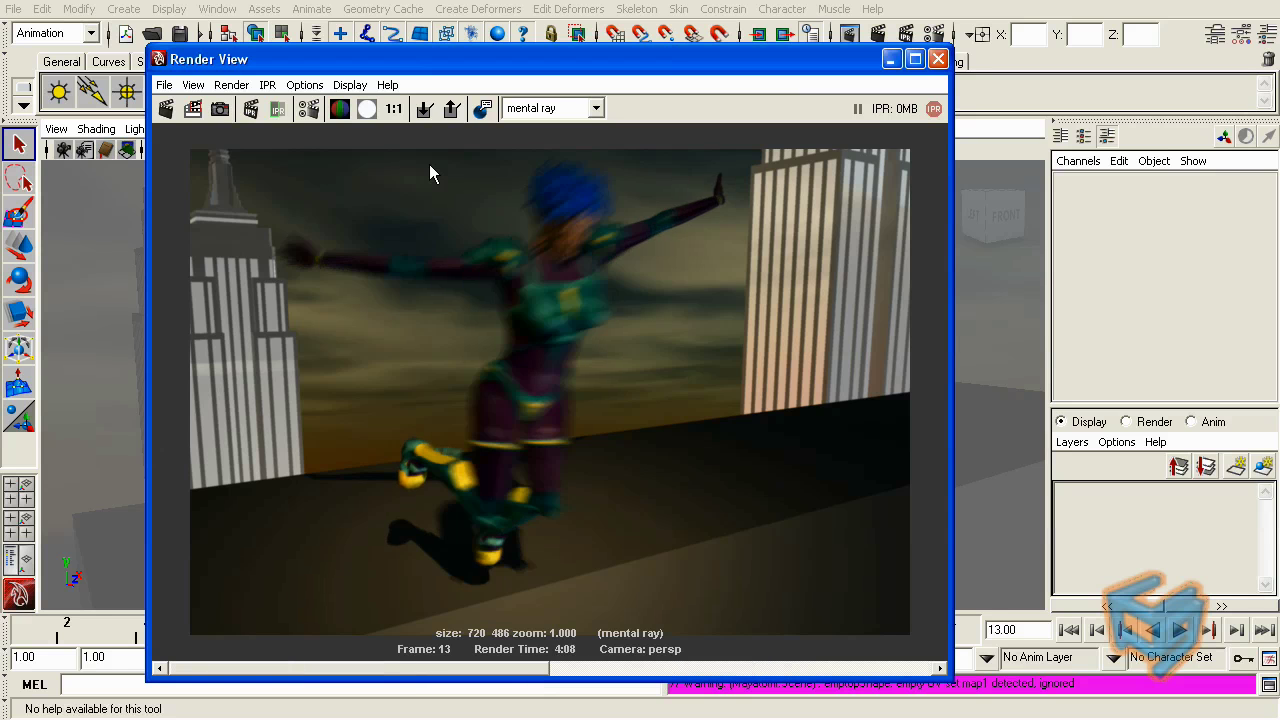
# Step: Keep the blurred render, then set motion blur Shutter Close to 0 in Render Settings
pyautogui.click(427, 110)
pyautogui.moveTo(840, 54); pyautogui.dragTo(788, 51)
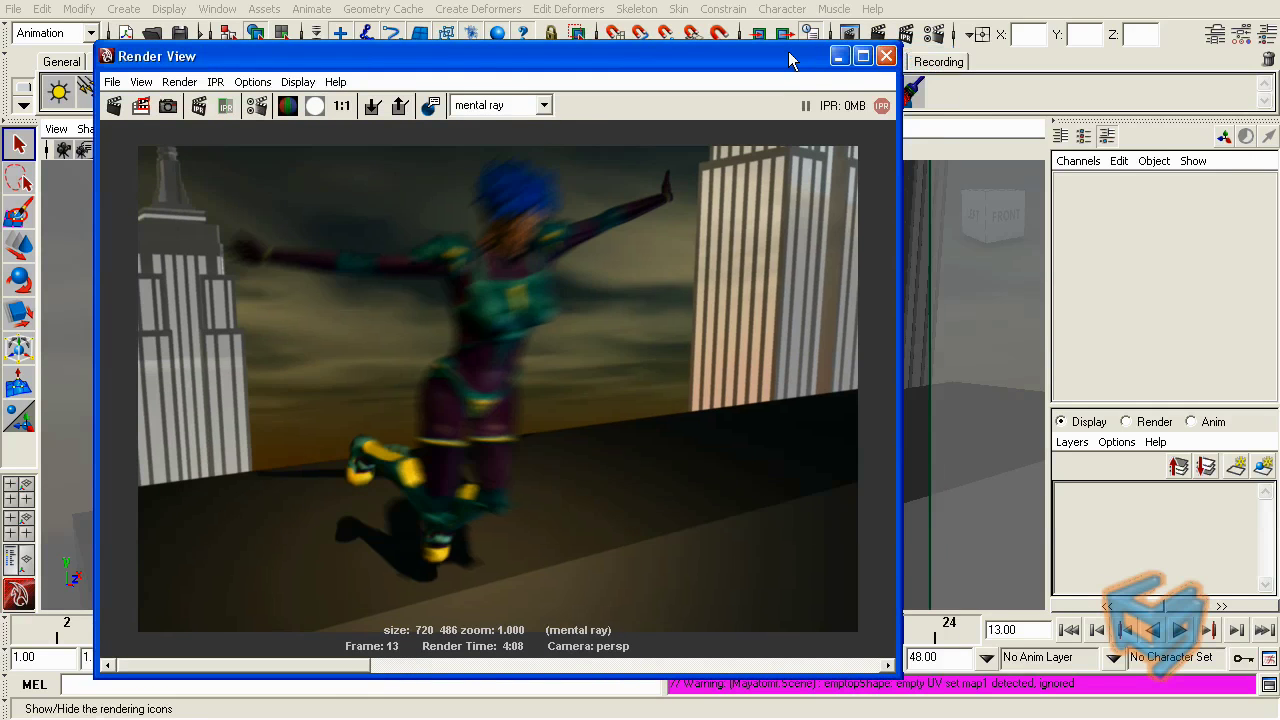
pyautogui.click(937, 34)
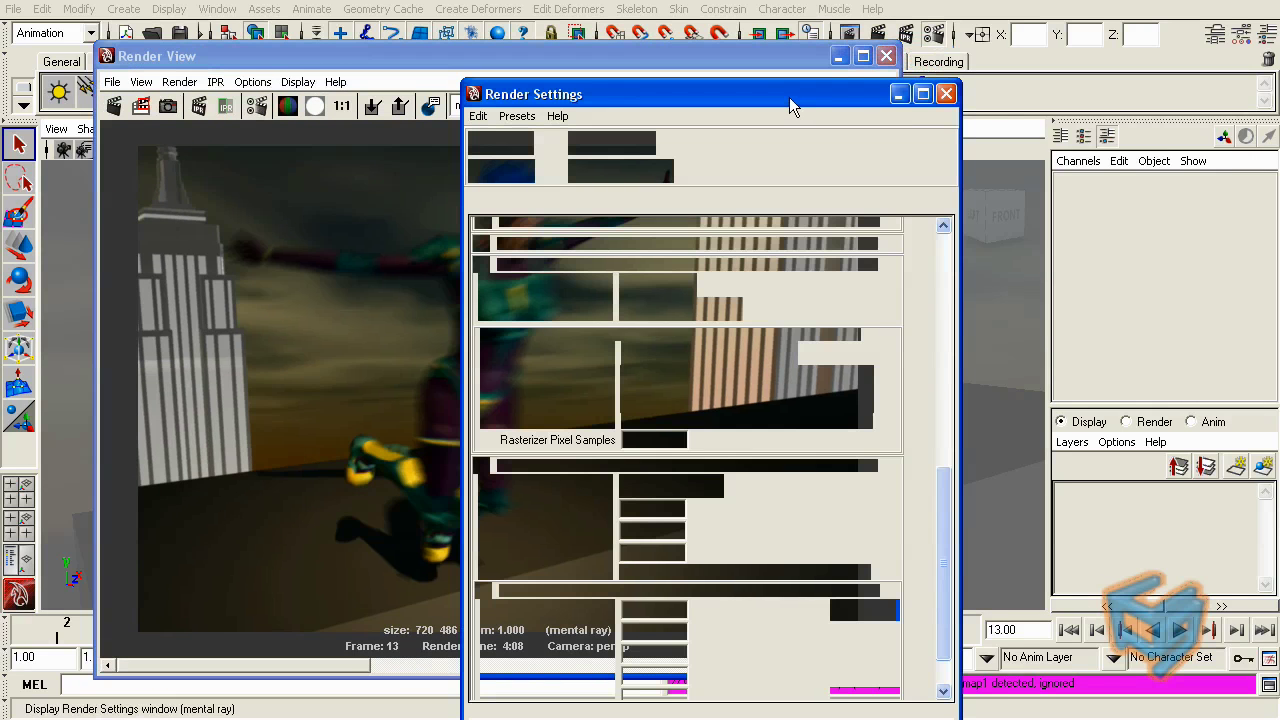
pyautogui.moveTo(786, 97); pyautogui.dragTo(849, 55)
pyautogui.click(698, 511)
pyautogui.write('0')
pyautogui.press('Return')
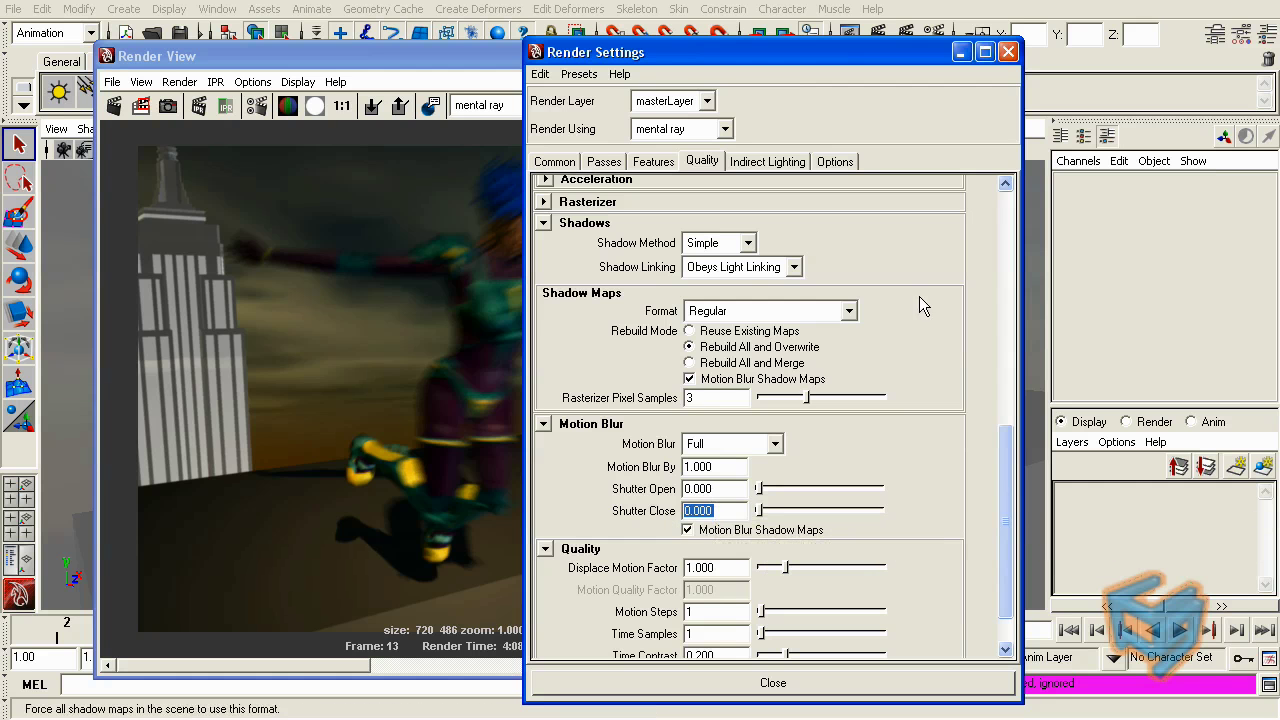
pyautogui.click(1009, 53)
pyautogui.moveTo(682, 59); pyautogui.dragTo(771, 56)
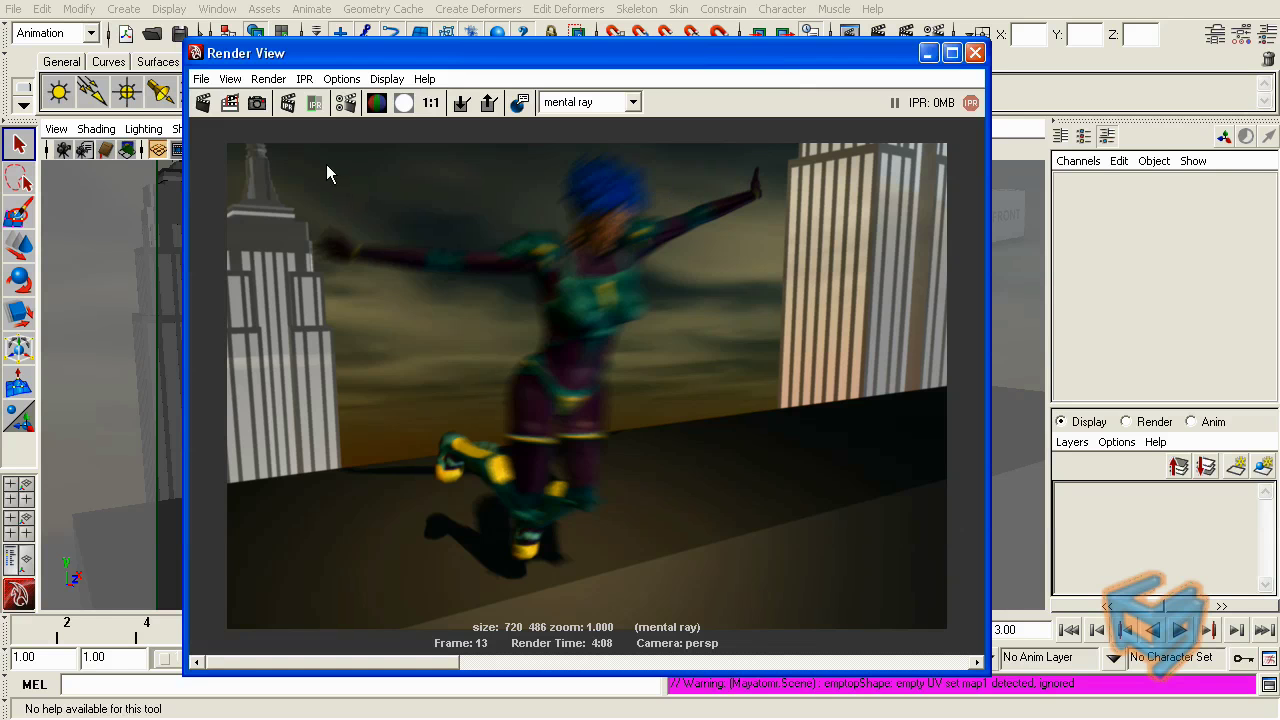
# Step: Redo the frame 13 render with Shutter Close 0 and compare it against the kept images
pyautogui.click(203, 102)
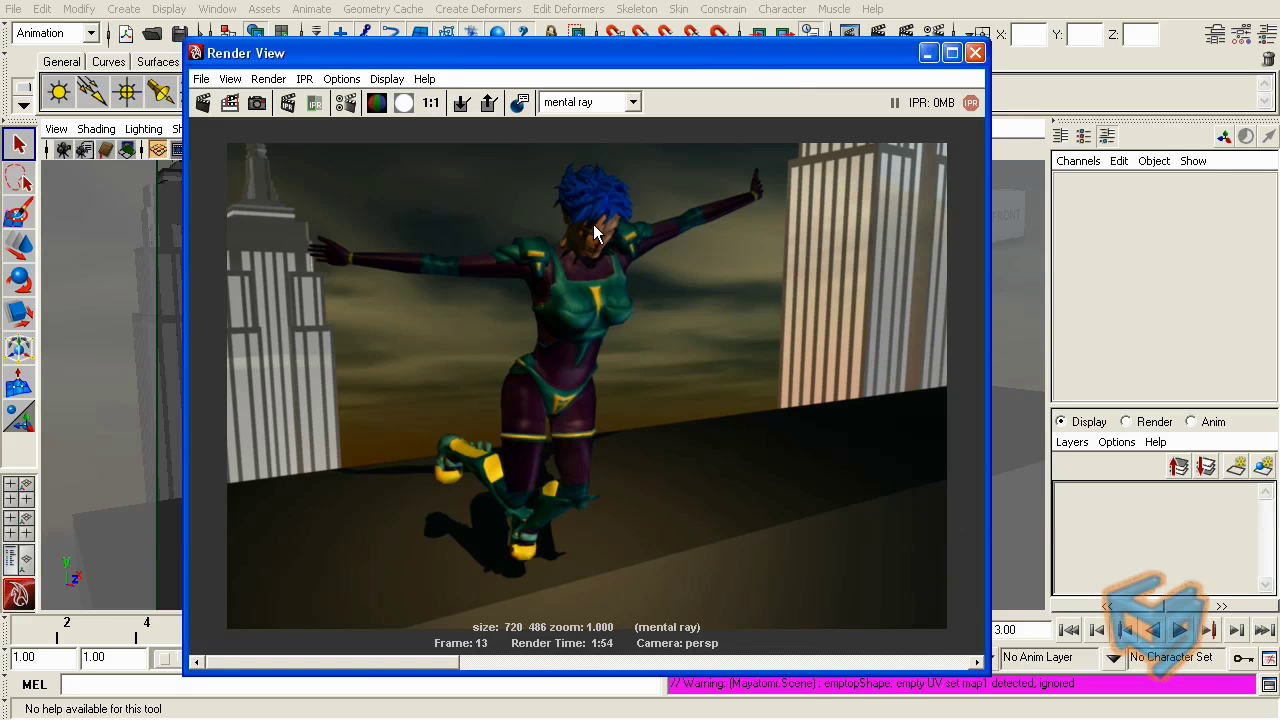
pyautogui.moveTo(741, 56); pyautogui.dragTo(690, 56)
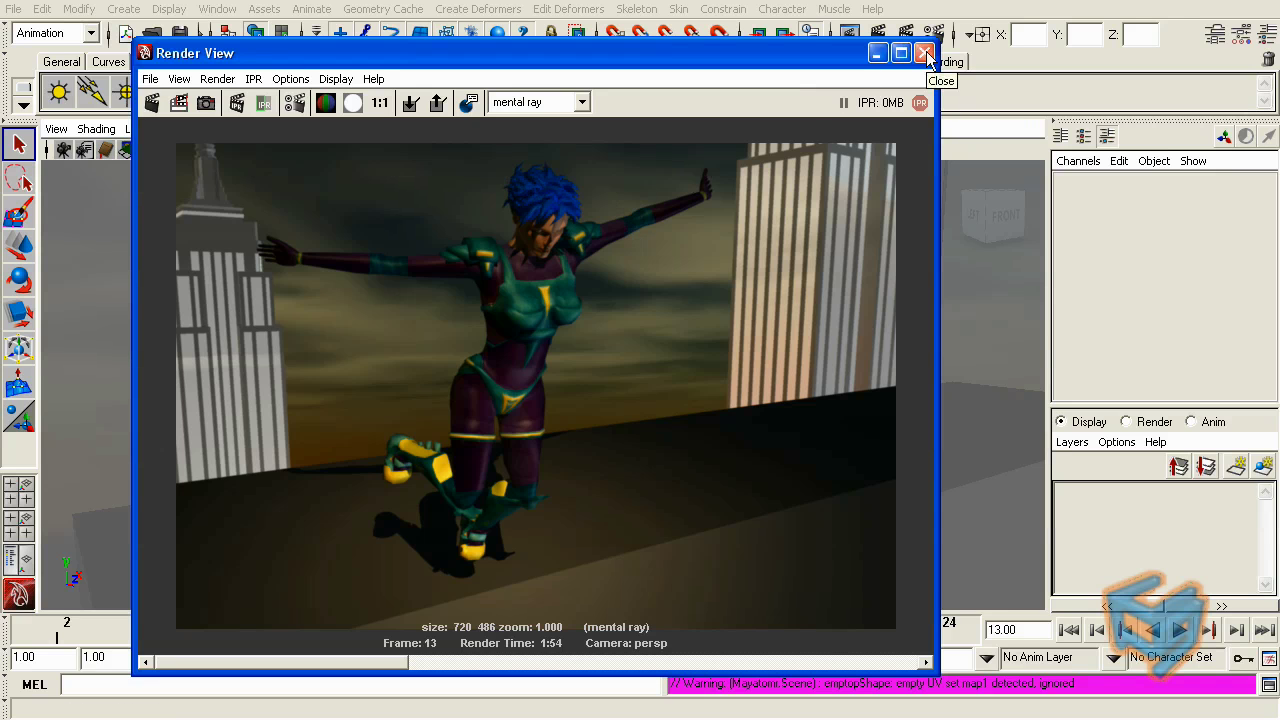
pyautogui.moveTo(843, 58); pyautogui.dragTo(787, 67)
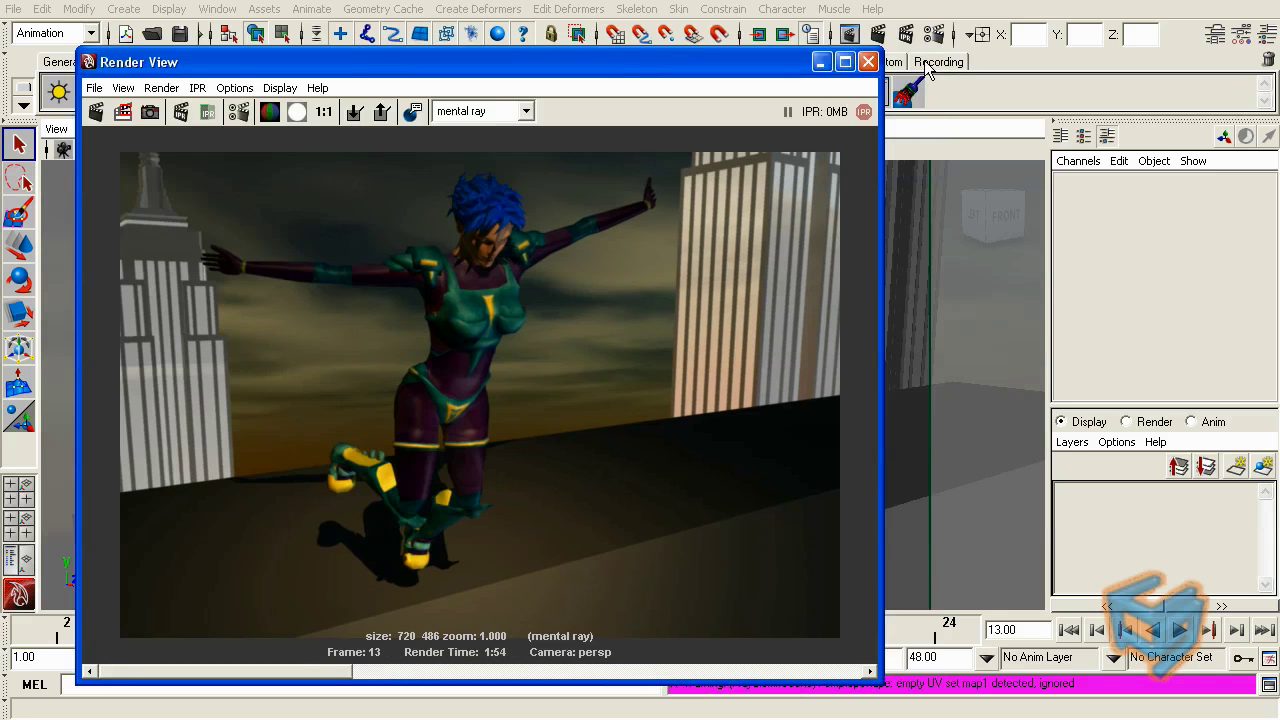
# Step: Close Render View and start a new render pass from the Passes settings
pyautogui.click(868, 62)
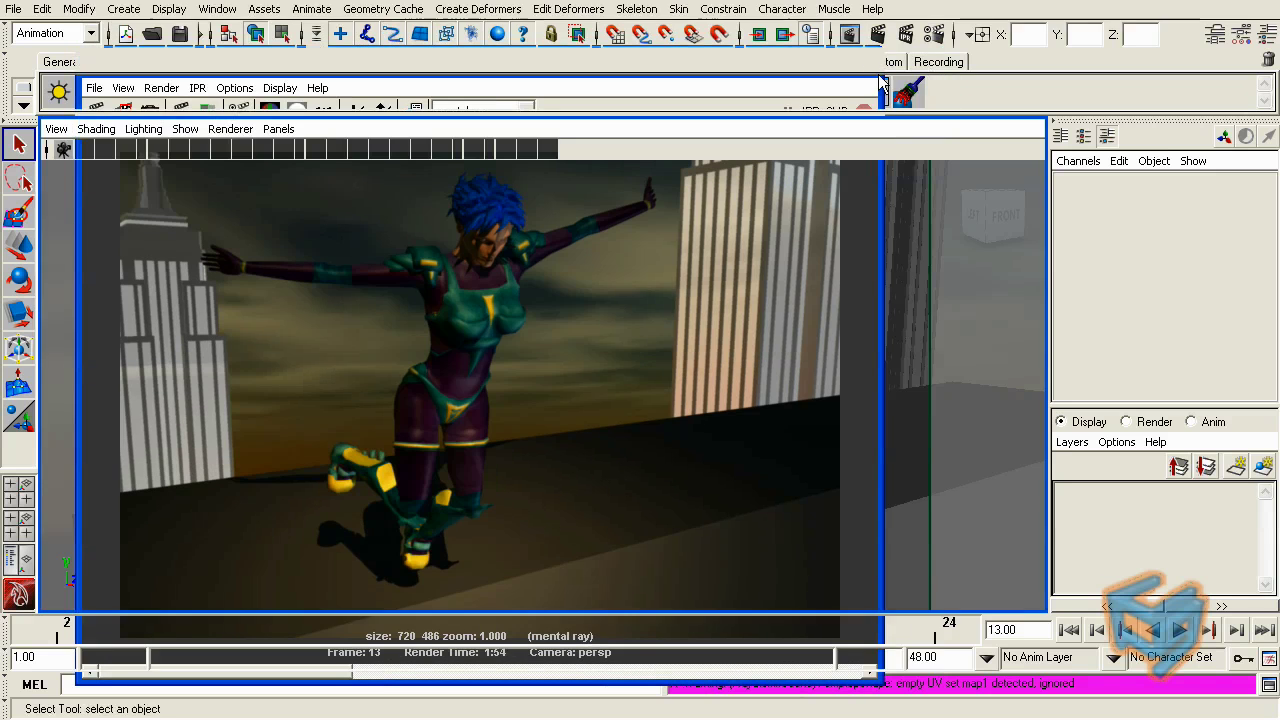
pyautogui.click(609, 162)
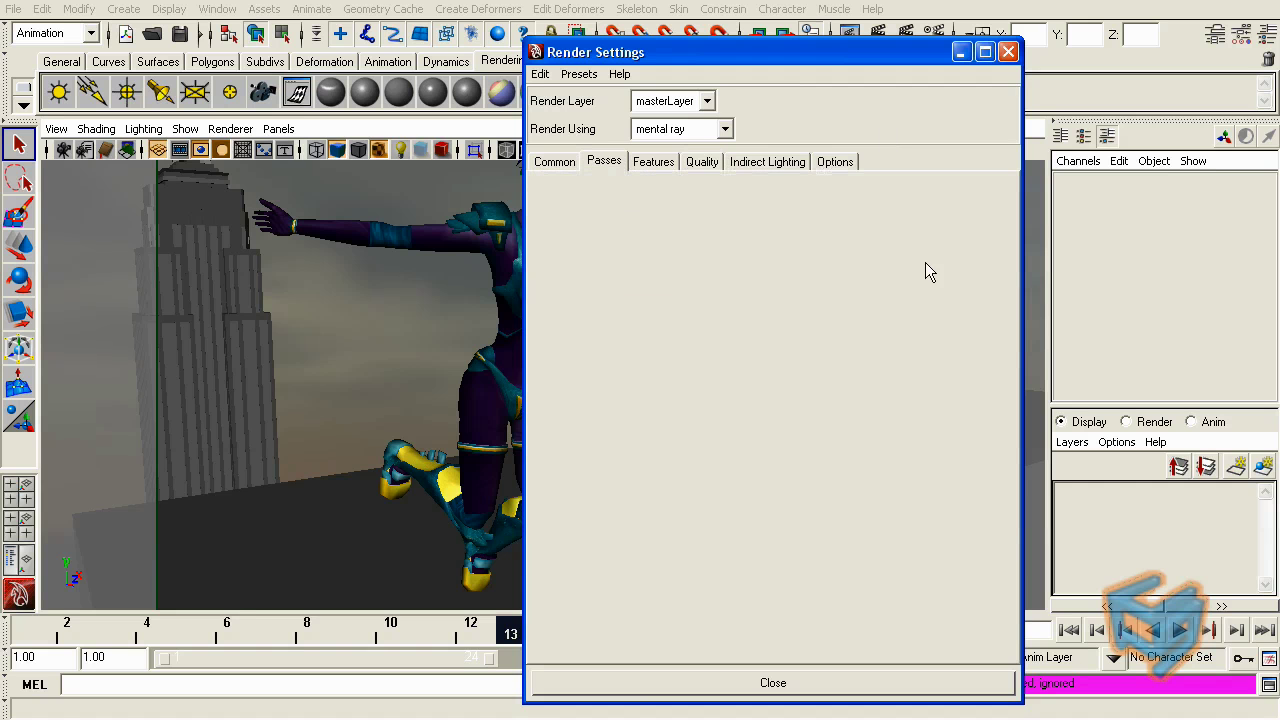
pyautogui.click(935, 228)
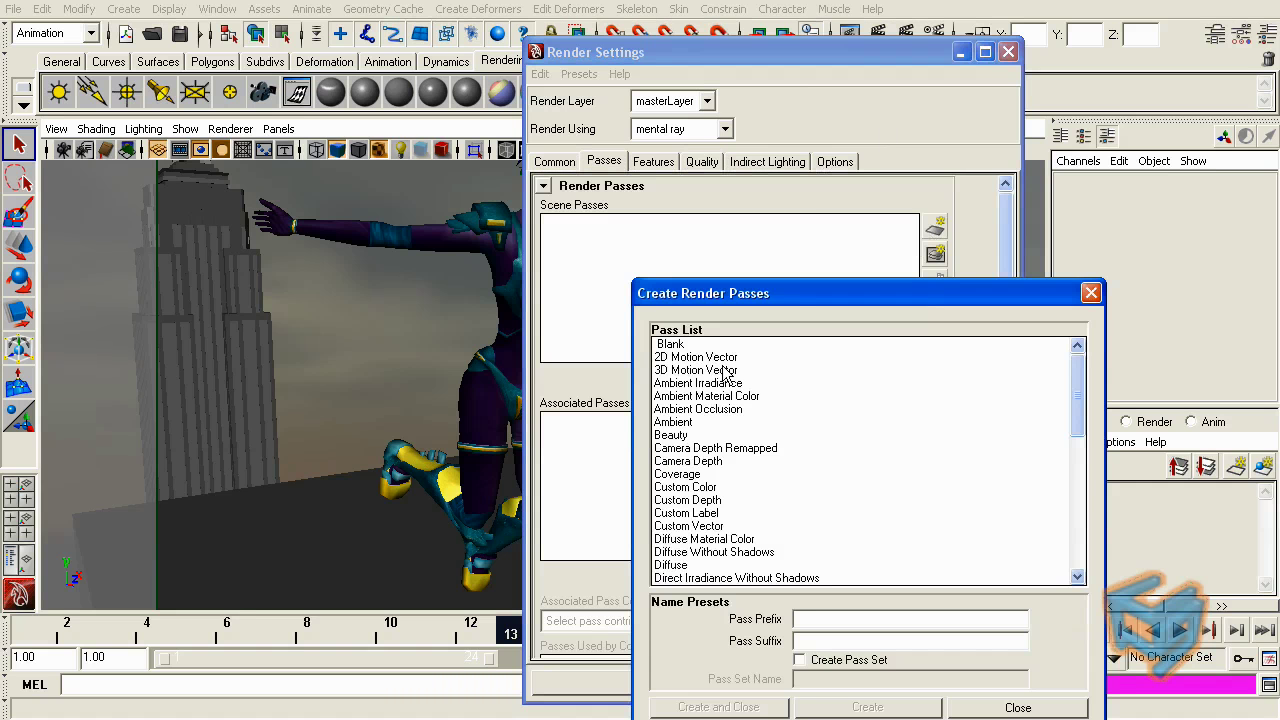
# Step: Browse the 2D, 3D and Normalized 2D Motion Vector pass types, then close both dialogs
pyautogui.click(723, 358)
pyautogui.click(722, 370)
pyautogui.click(715, 357)
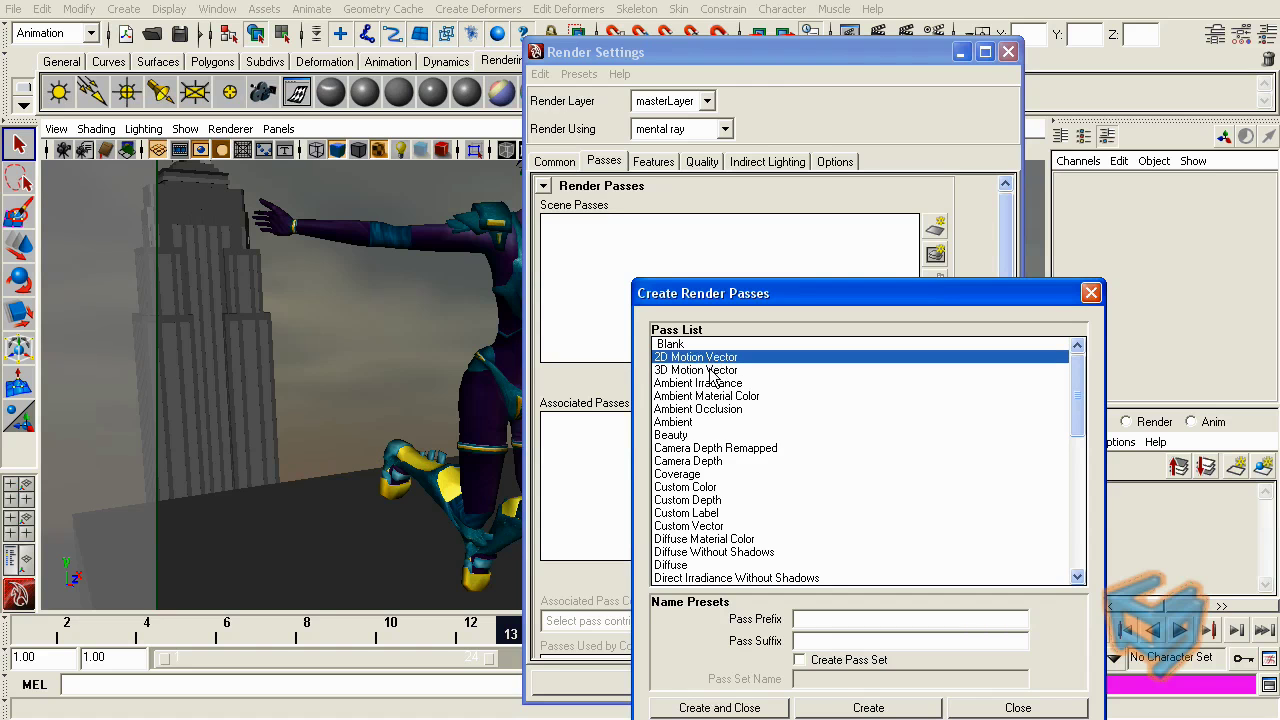
pyautogui.click(715, 370)
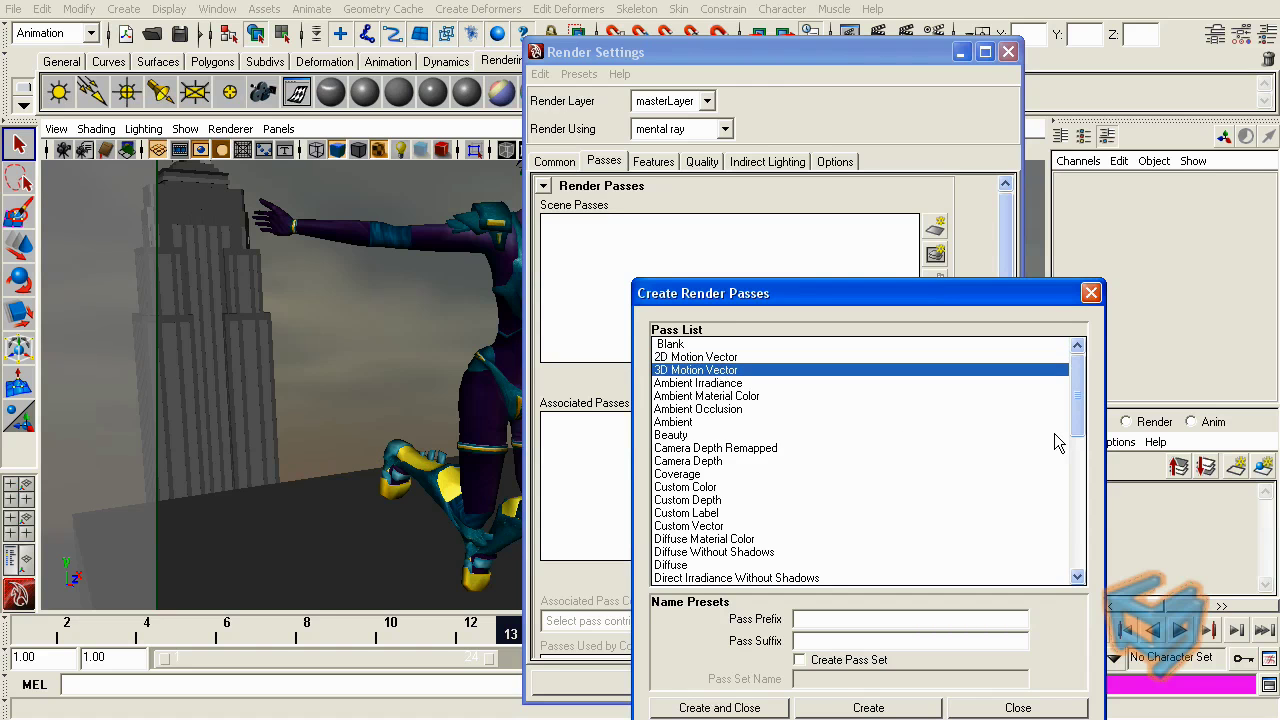
pyautogui.scroll(-6, 1040, 440)
pyautogui.click(757, 502)
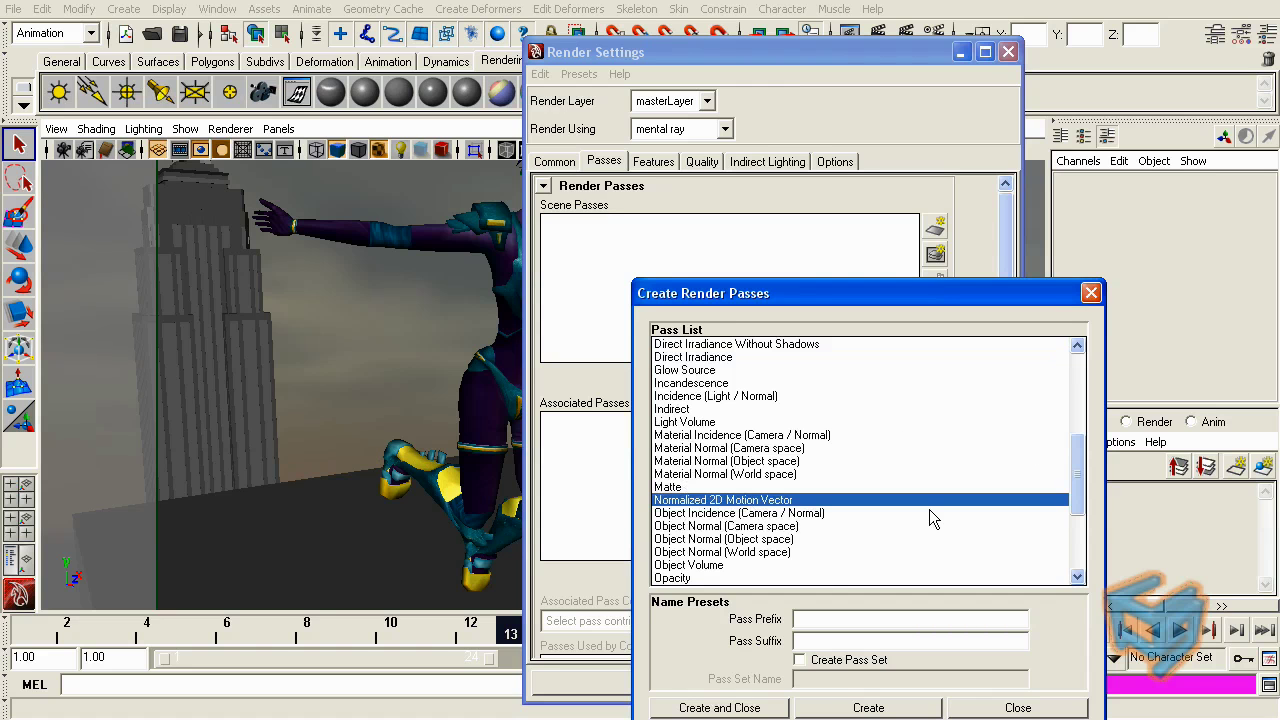
pyautogui.click(1091, 292)
pyautogui.click(1008, 51)
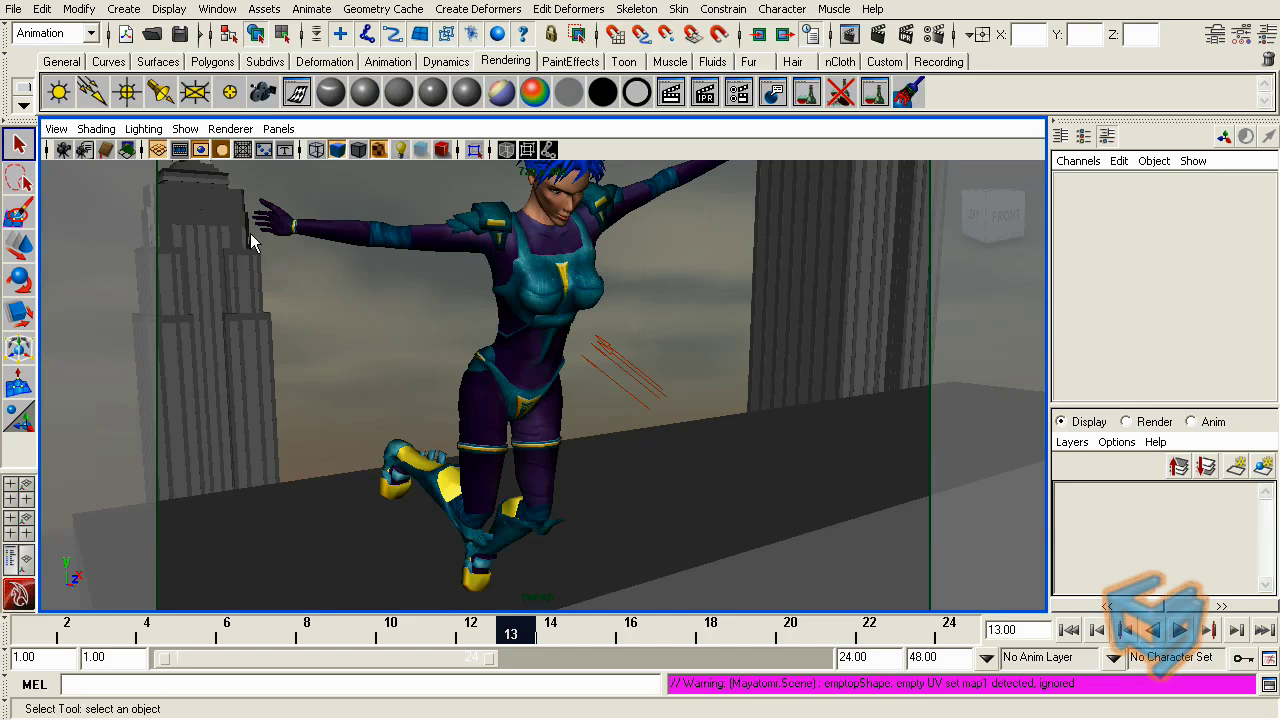
# Step: Open Hypershade and graph the persp camera and perspShape nodes in the Work Area
pyautogui.click(217, 9)
pyautogui.moveTo(226, 58)
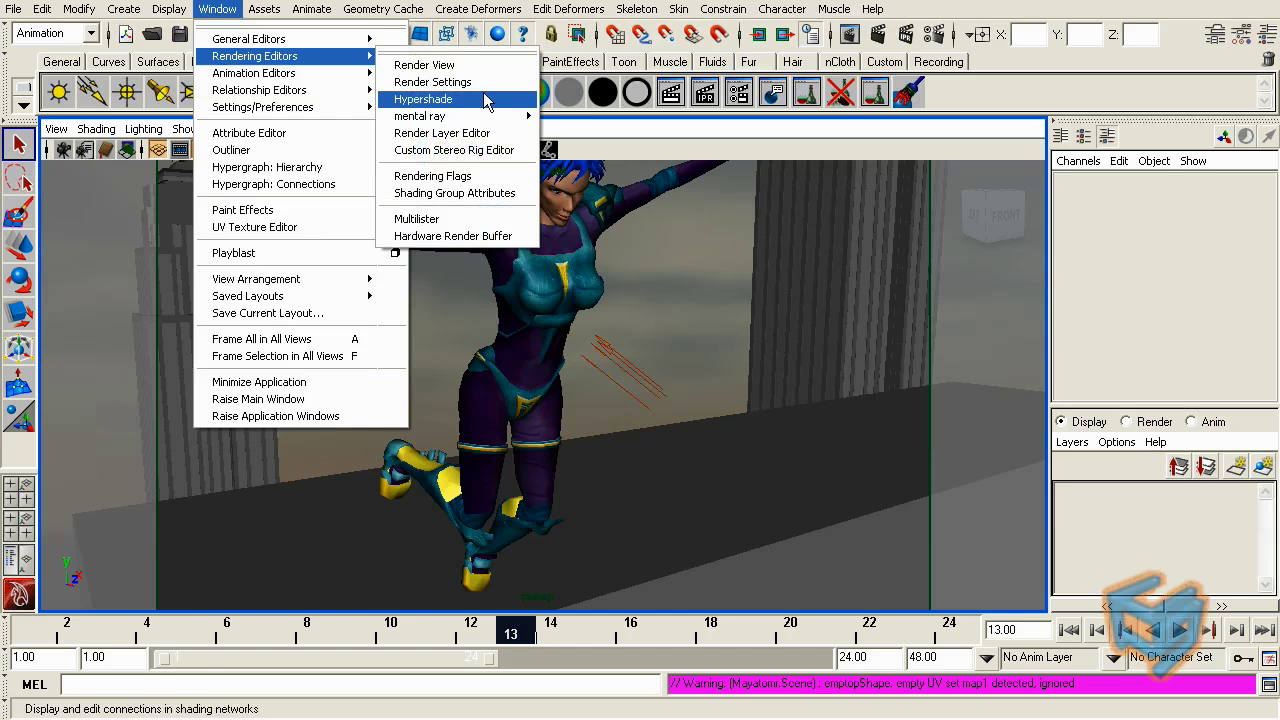
pyautogui.click(423, 99)
pyautogui.click(56, 129)
pyautogui.click(82, 147)
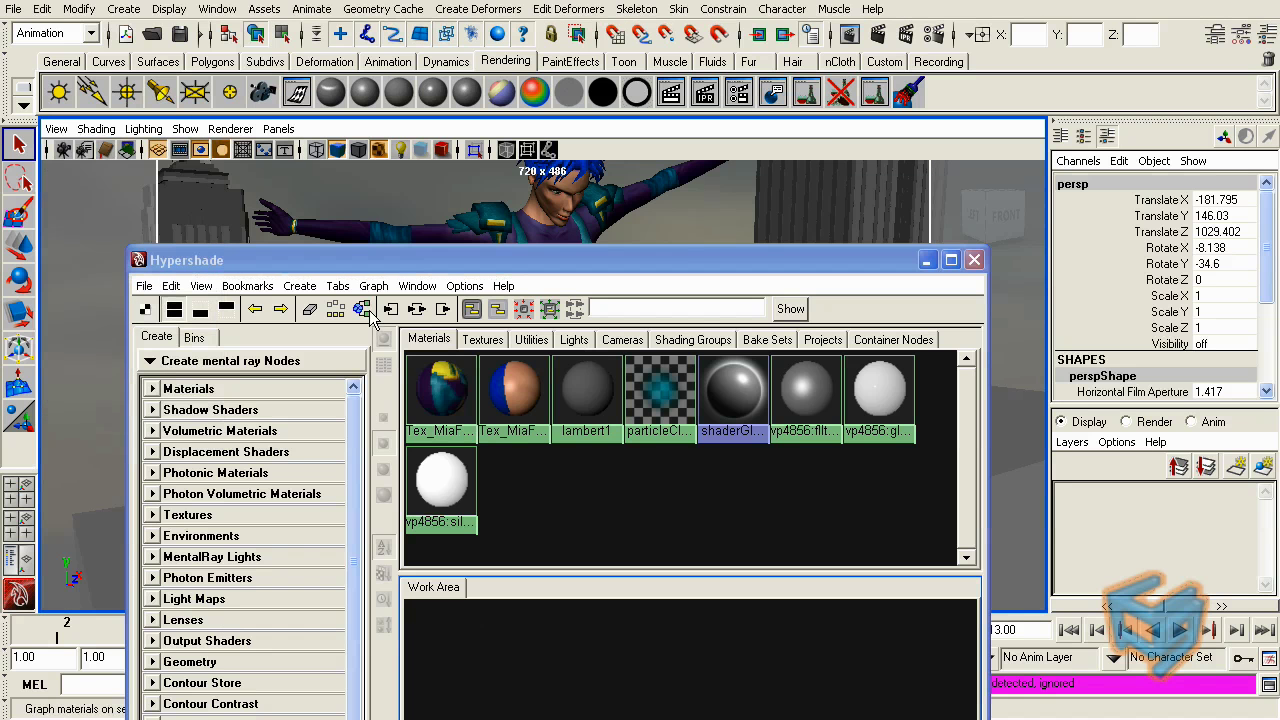
pyautogui.moveTo(680, 685); pyautogui.dragTo(722, 685)
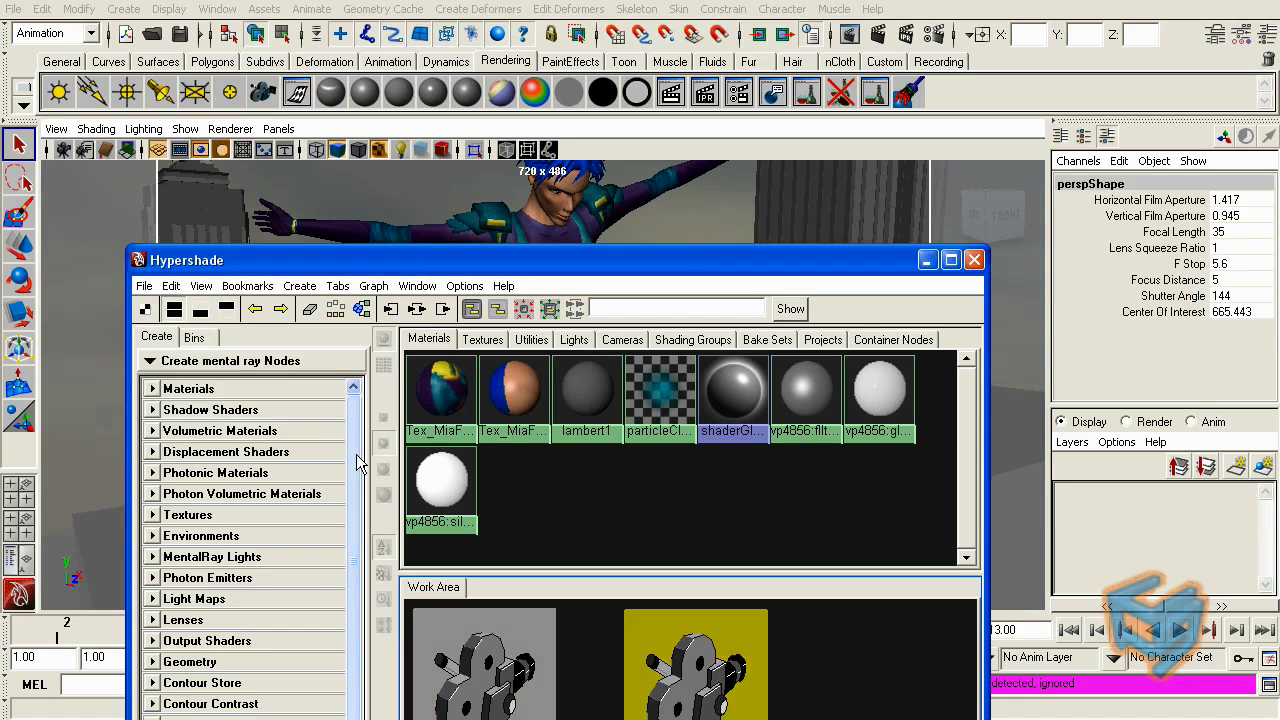
pyautogui.scroll(-1, 356, 454)
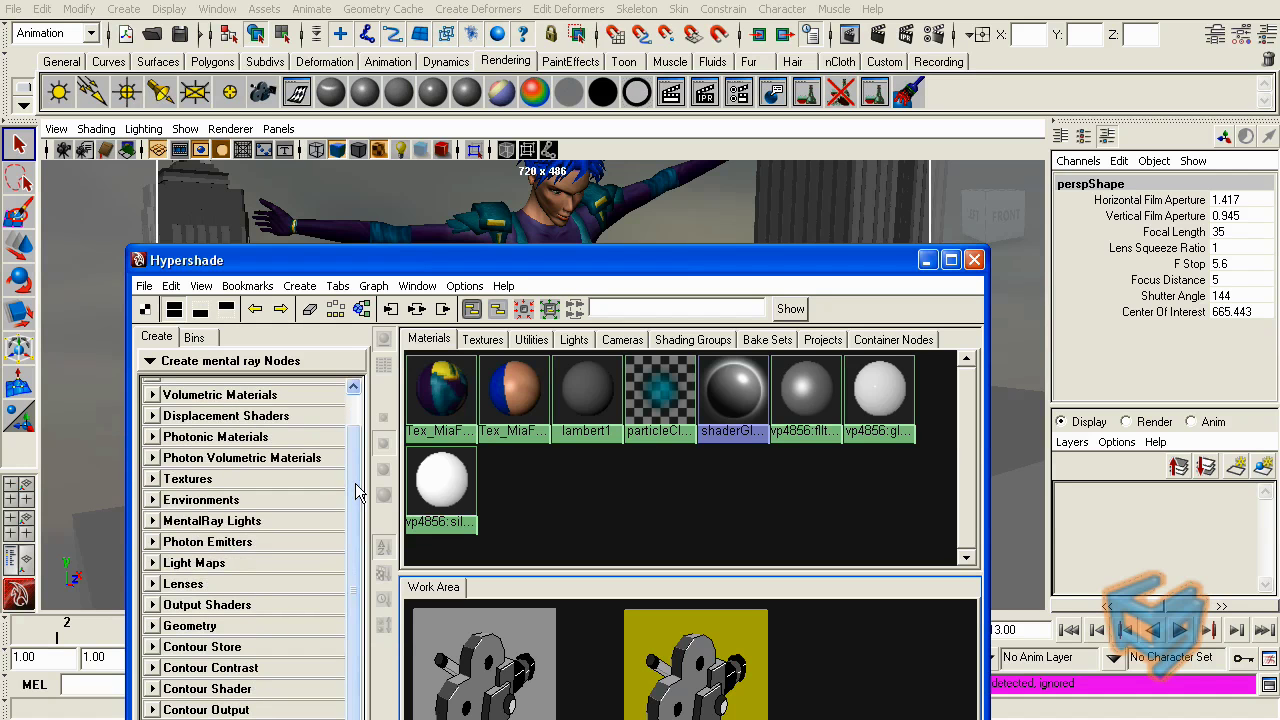
# Step: Create a mip_motion_vector output shader beside the camera nodes and drag it onto perspShape
pyautogui.click(254, 606)
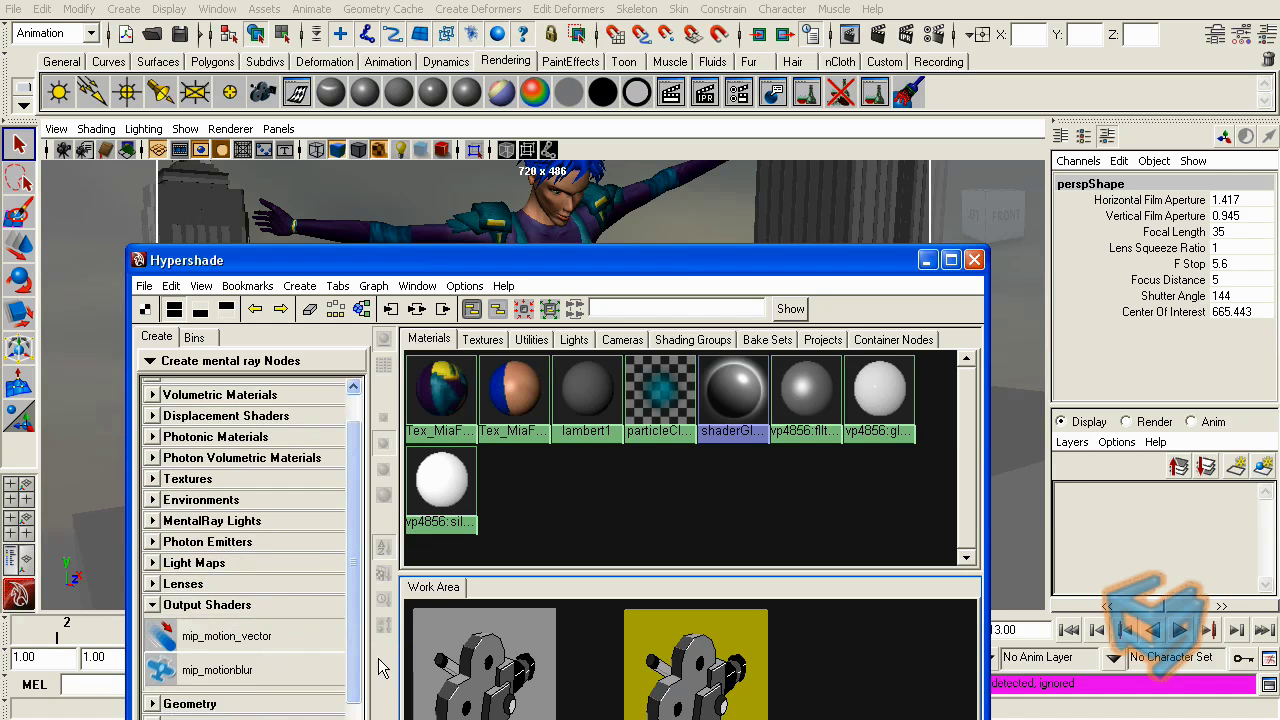
pyautogui.moveTo(381, 668); pyautogui.dragTo(400, 640, button='middle')
pyautogui.moveTo(475, 660); pyautogui.dragTo(625, 665)
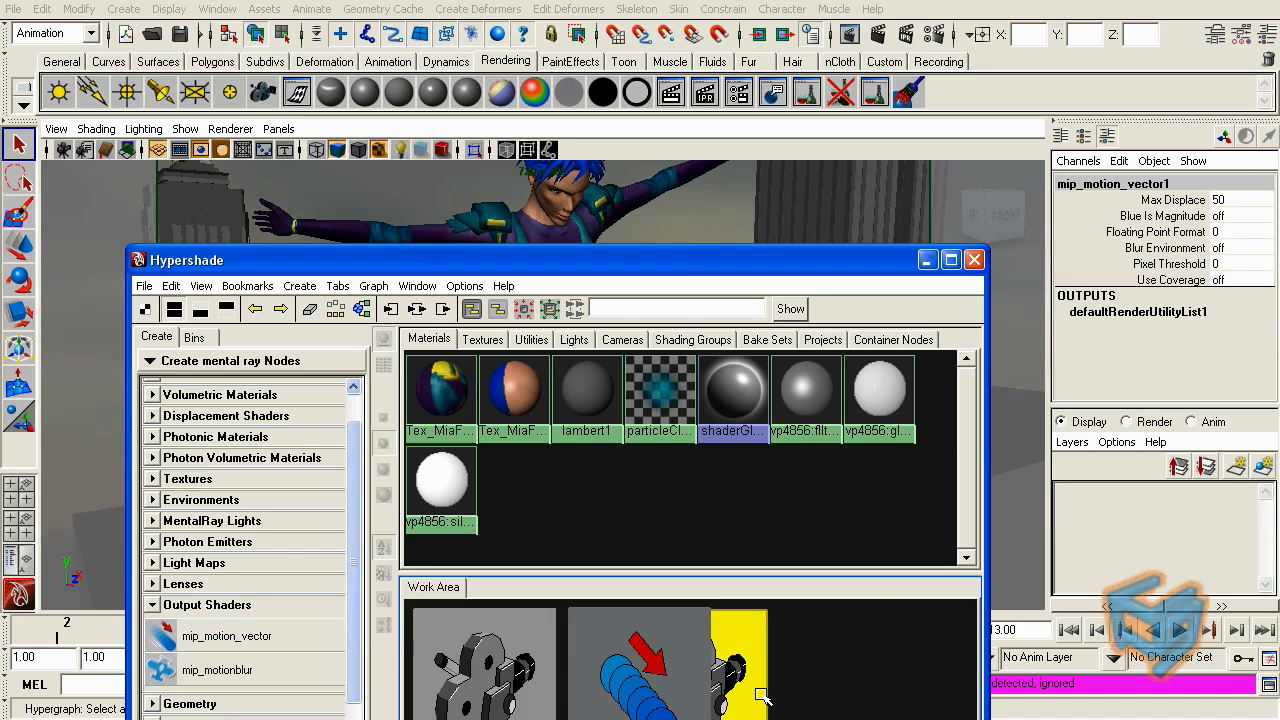
pyautogui.moveTo(762, 697); pyautogui.dragTo(876, 697)
pyautogui.click(682, 692)
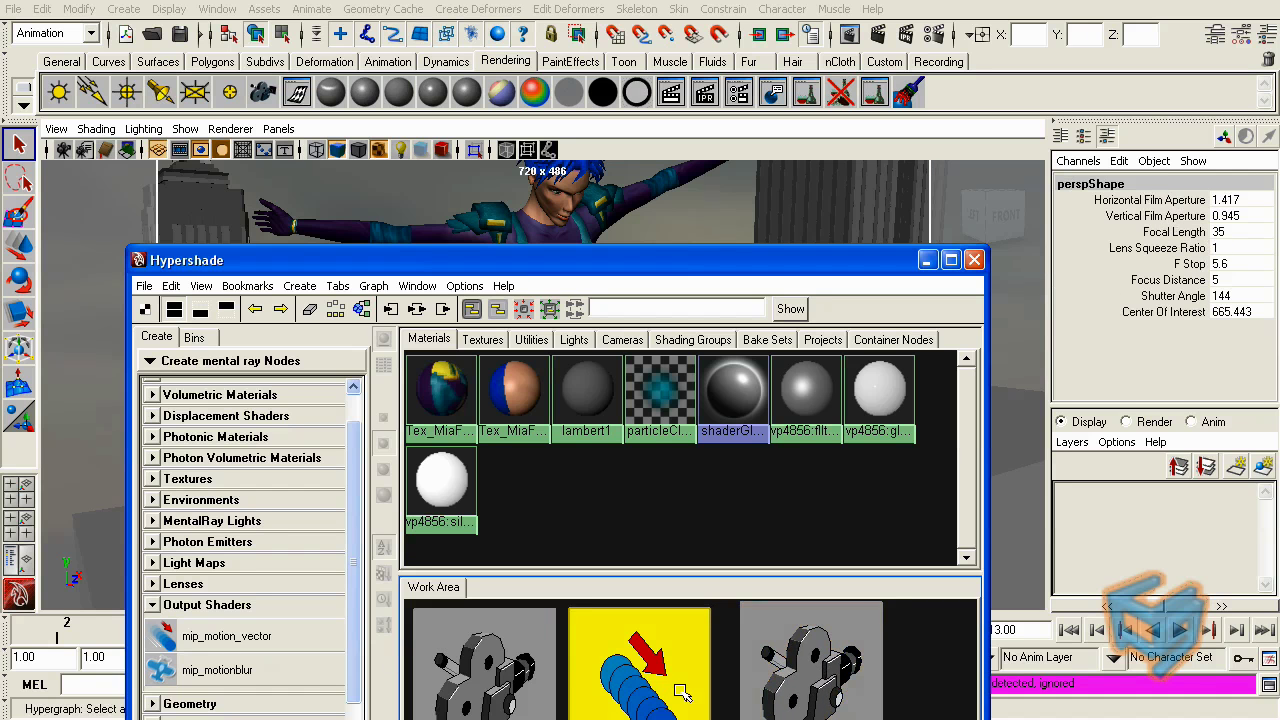
pyautogui.moveTo(682, 692); pyautogui.dragTo(702, 692)
pyautogui.click(788, 697)
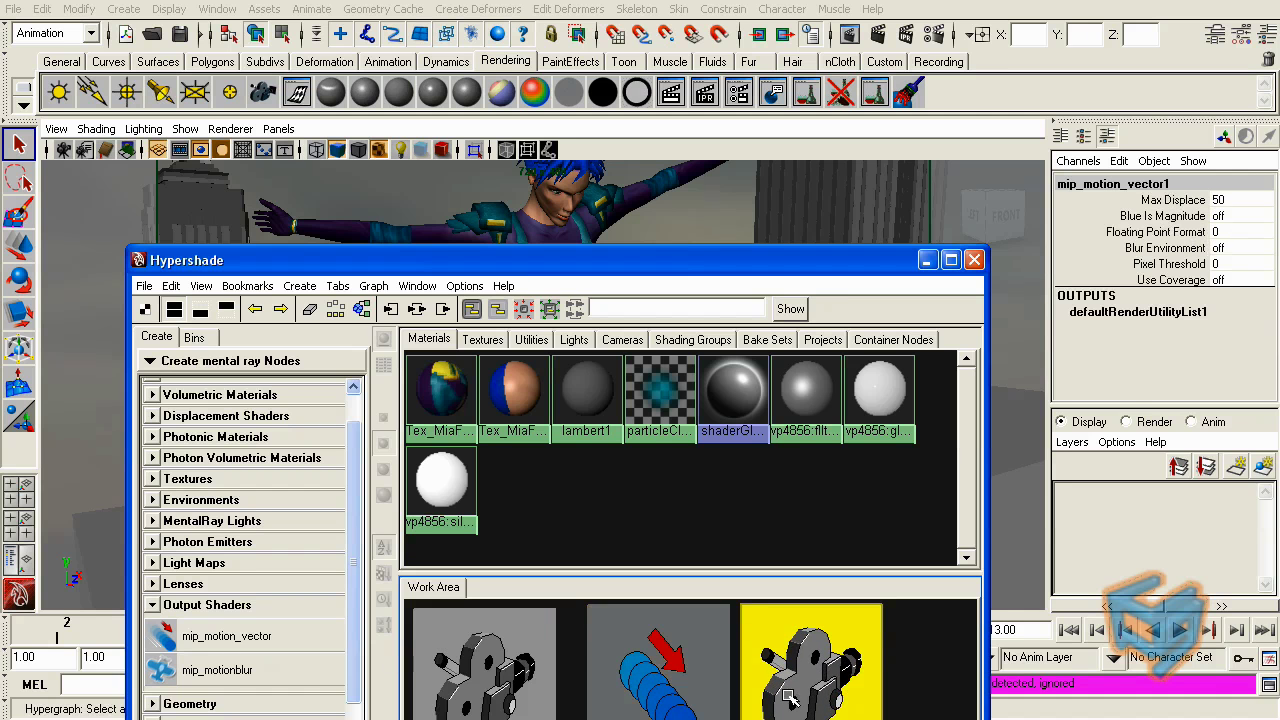
pyautogui.moveTo(788, 697); pyautogui.dragTo(789, 697)
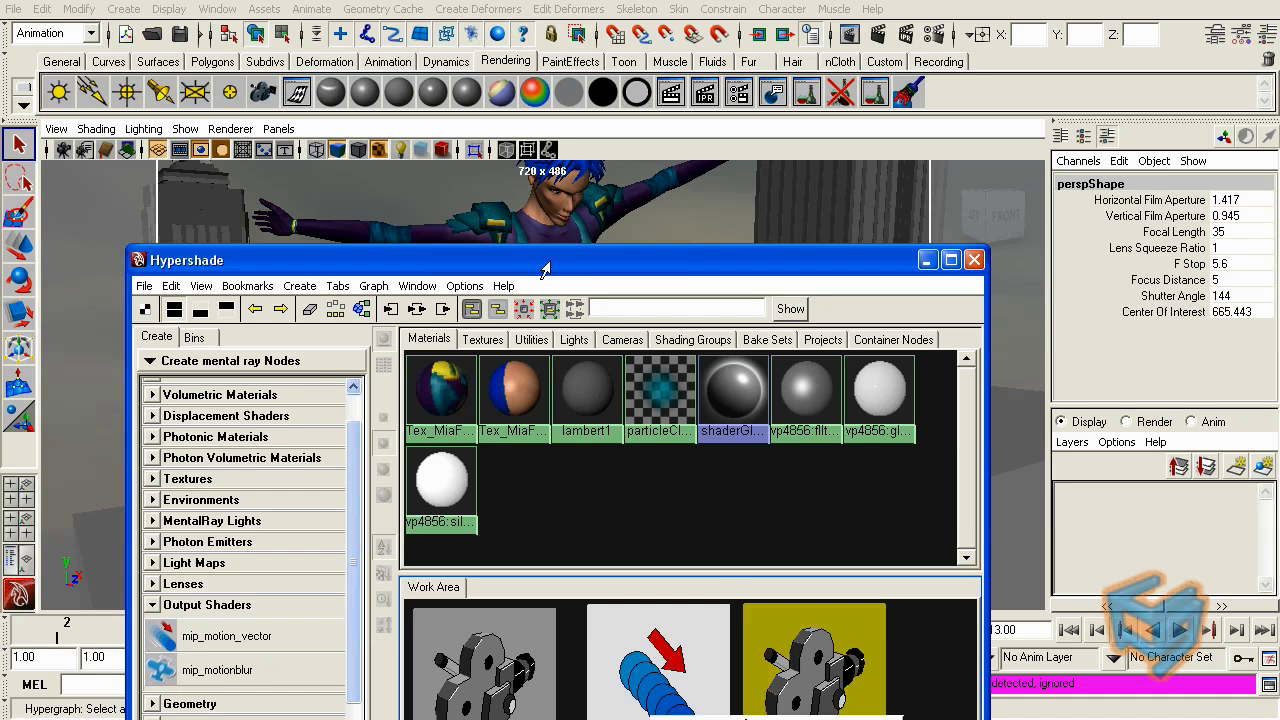
pyautogui.moveTo(549, 263); pyautogui.dragTo(515, 163)
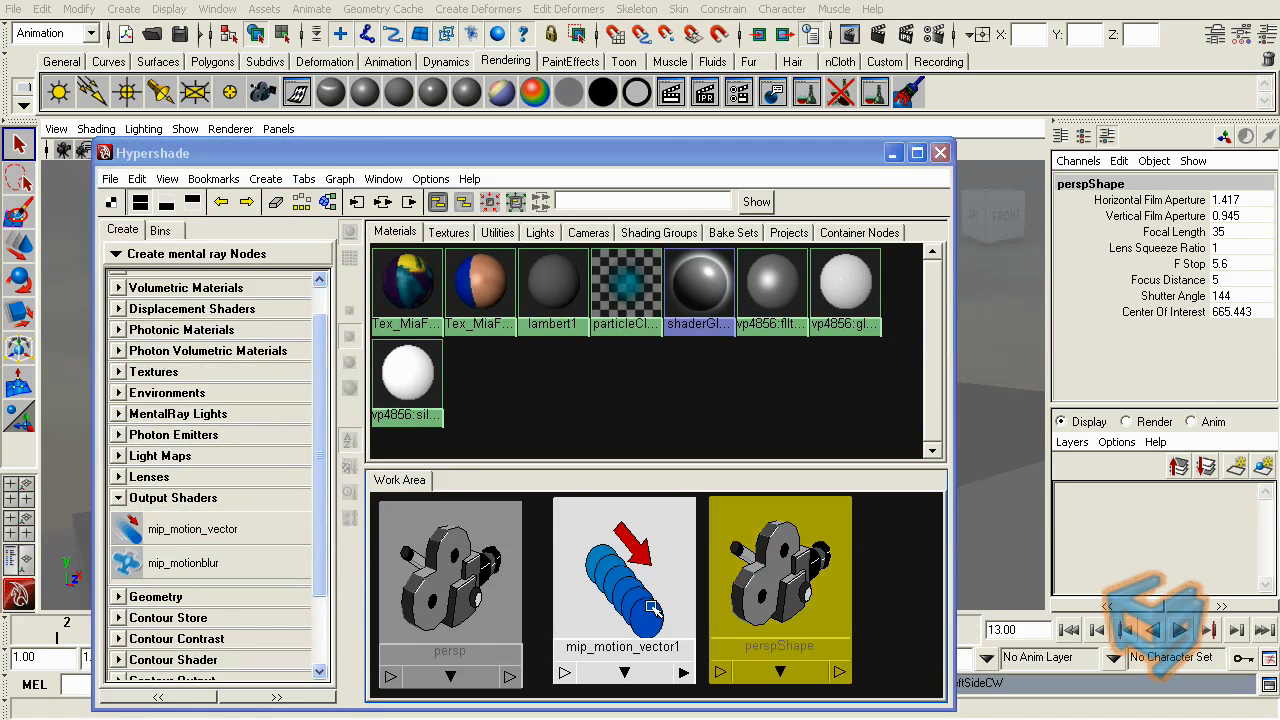
pyautogui.moveTo(645, 607); pyautogui.dragTo(750, 578, button='middle')
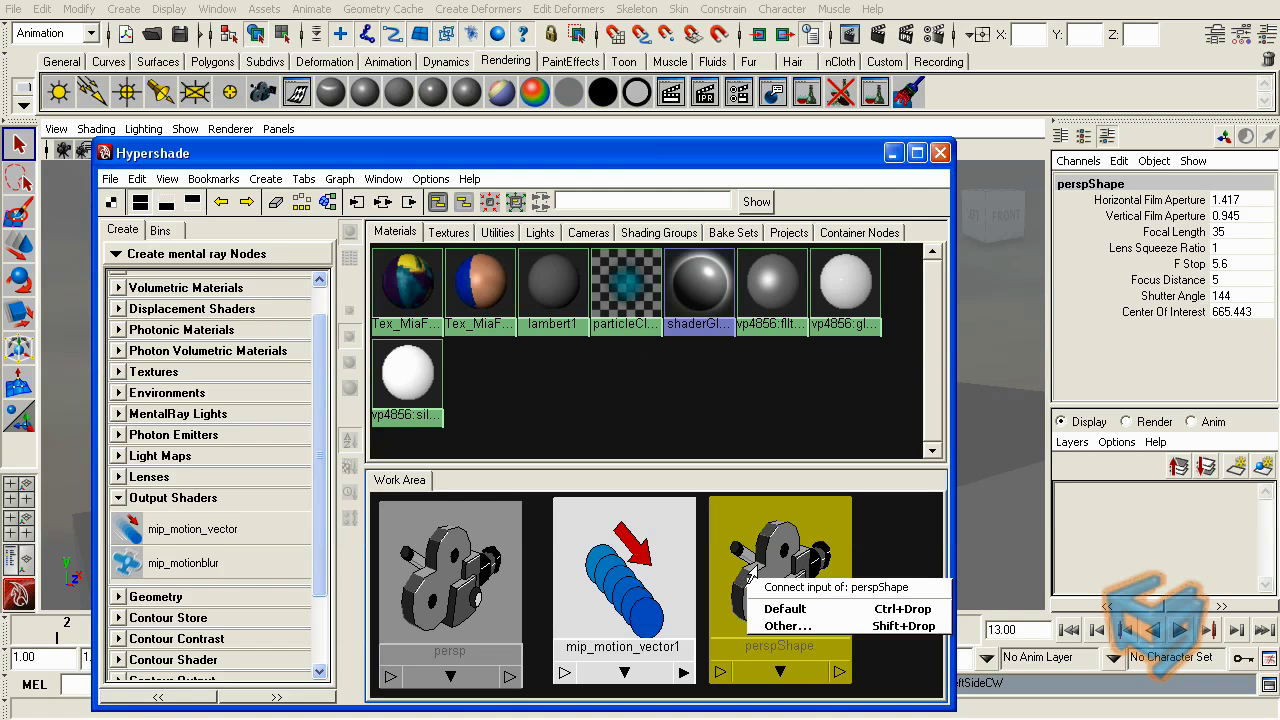
# Step: Connect mip_motion_vector1.message to perspShape's mentalRayControls miOutputShader in the Connection Editor
pyautogui.click(771, 627)
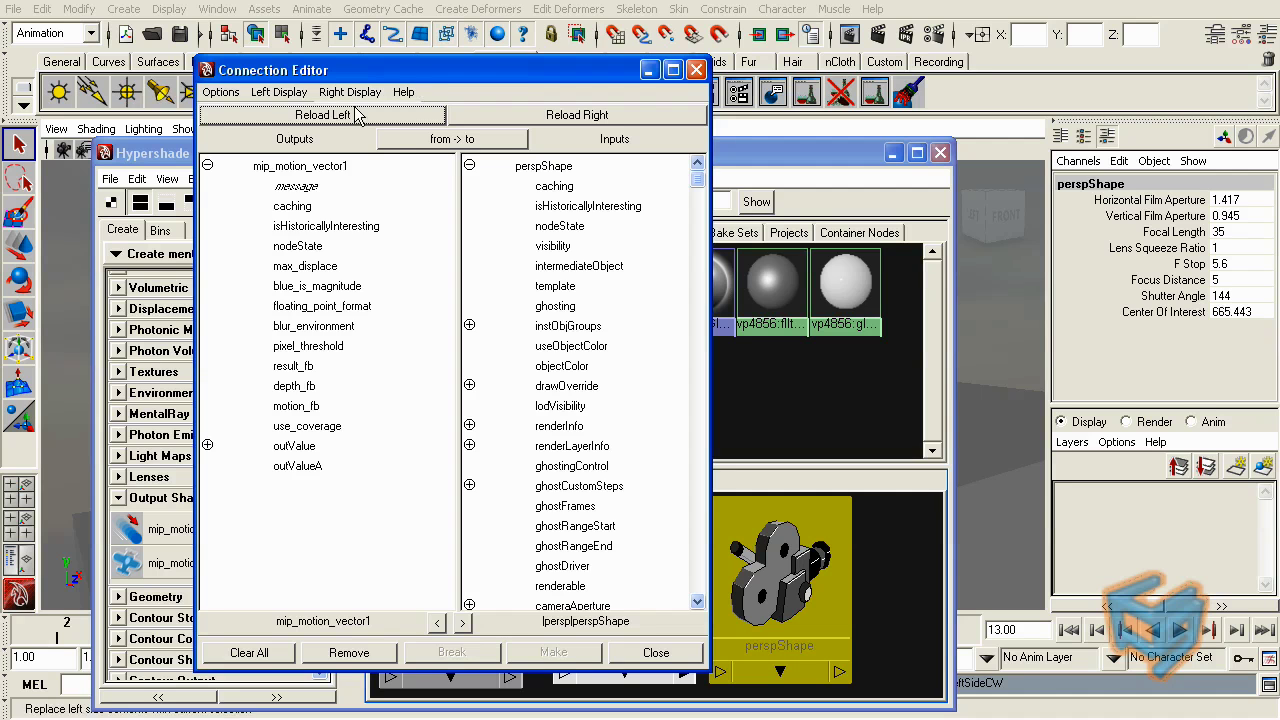
pyautogui.click(296, 95)
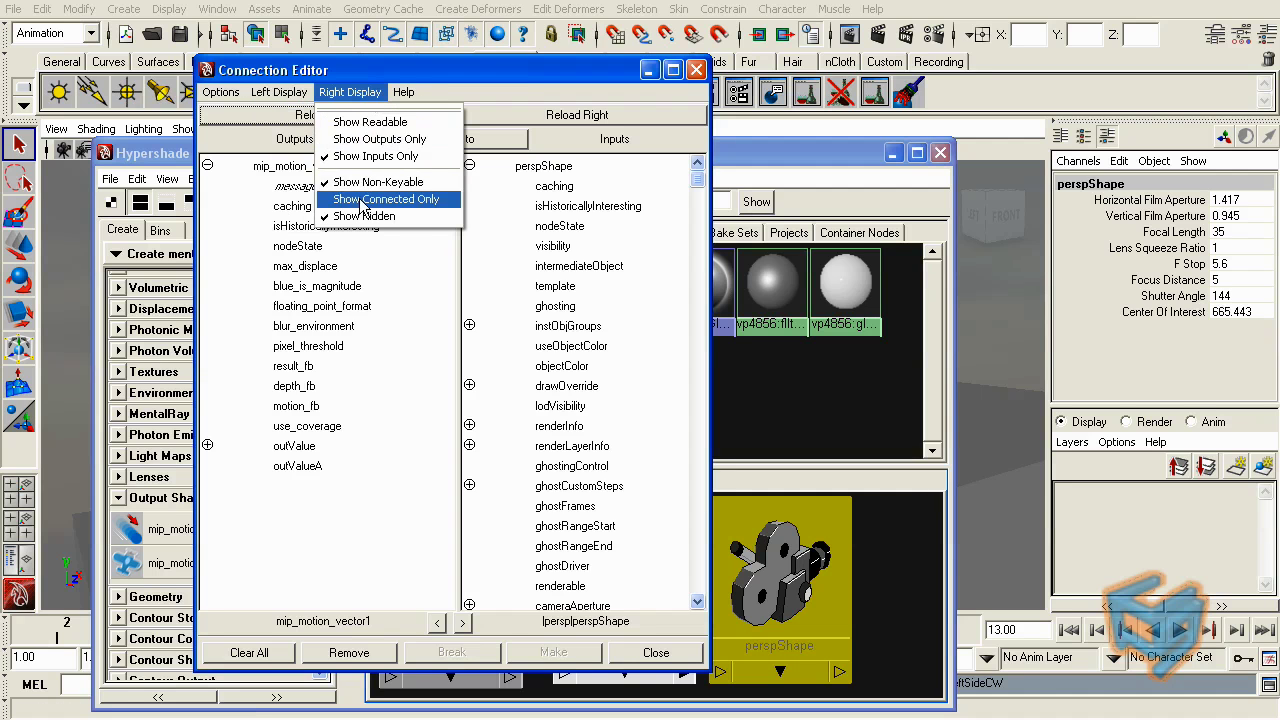
pyautogui.click(404, 72)
pyautogui.click(300, 186)
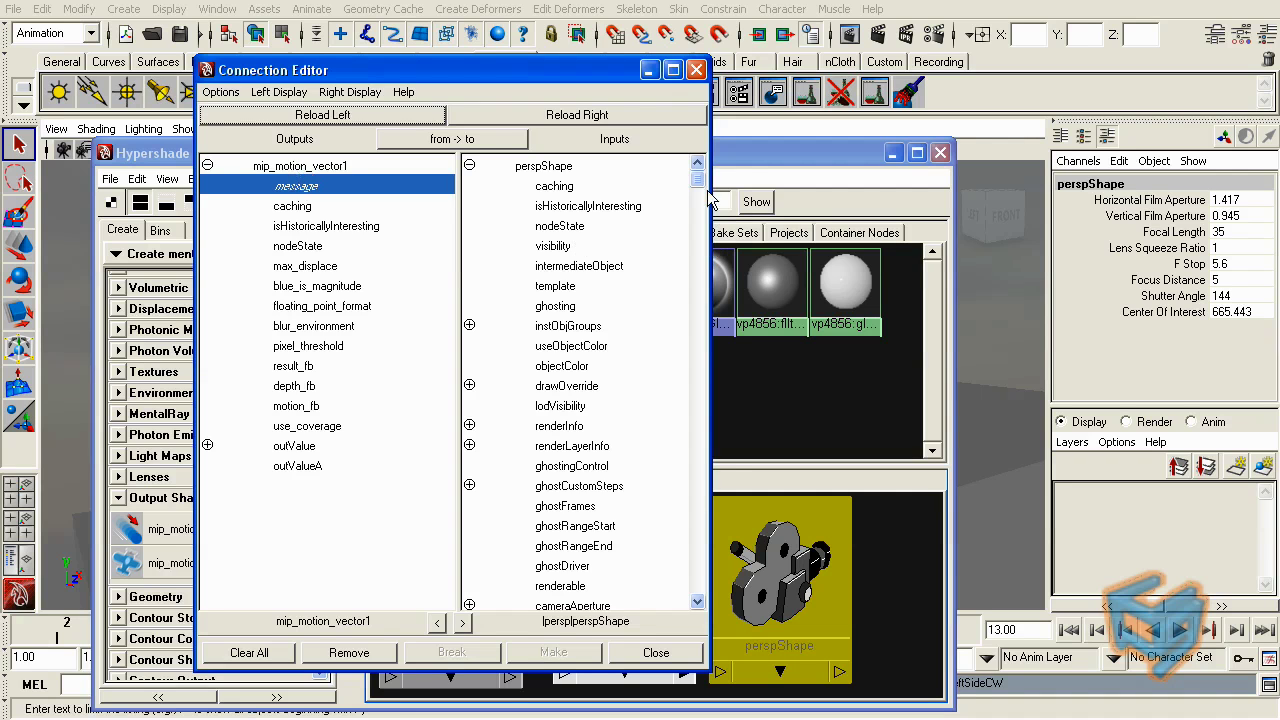
pyautogui.moveTo(701, 186); pyautogui.dragTo(697, 510)
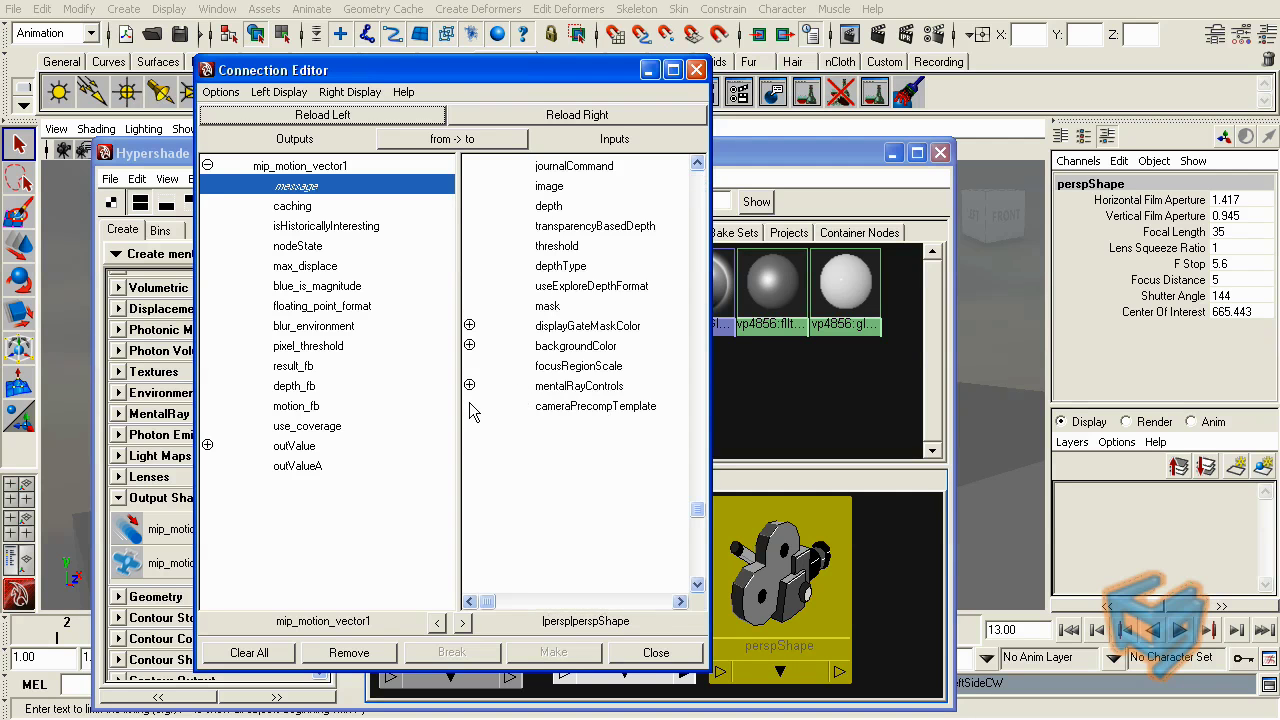
pyautogui.click(469, 386)
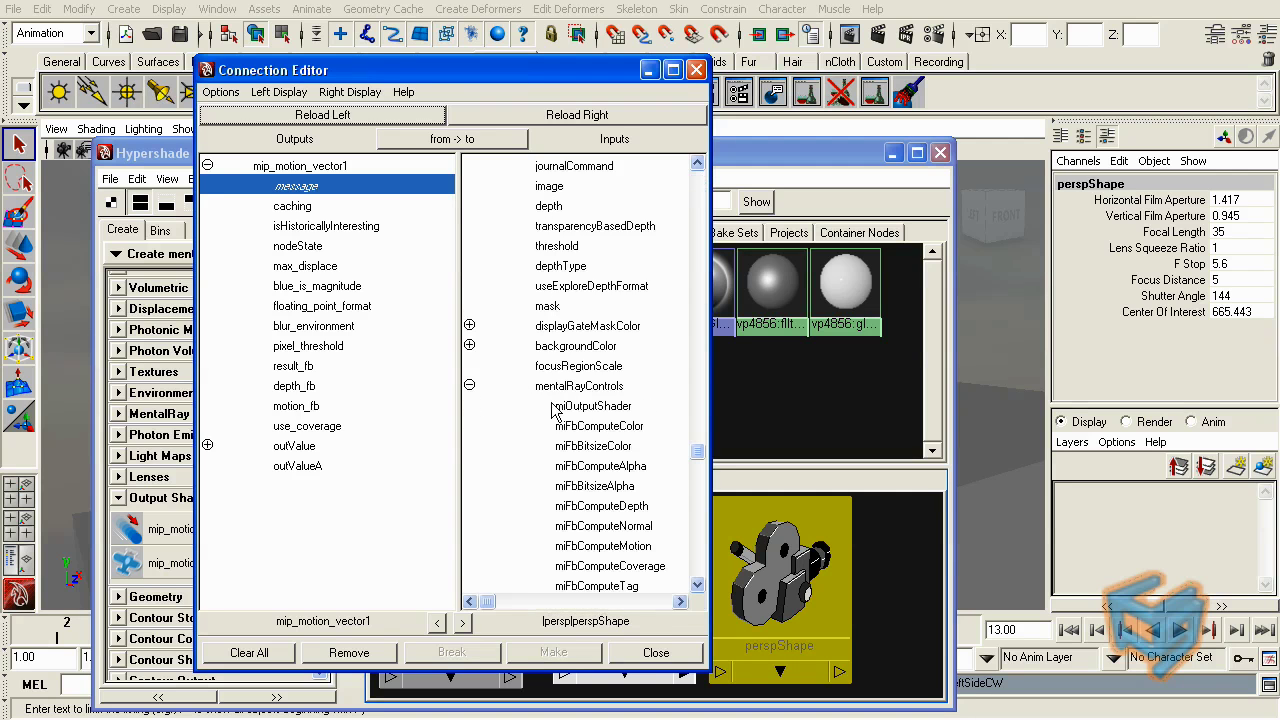
pyautogui.click(605, 406)
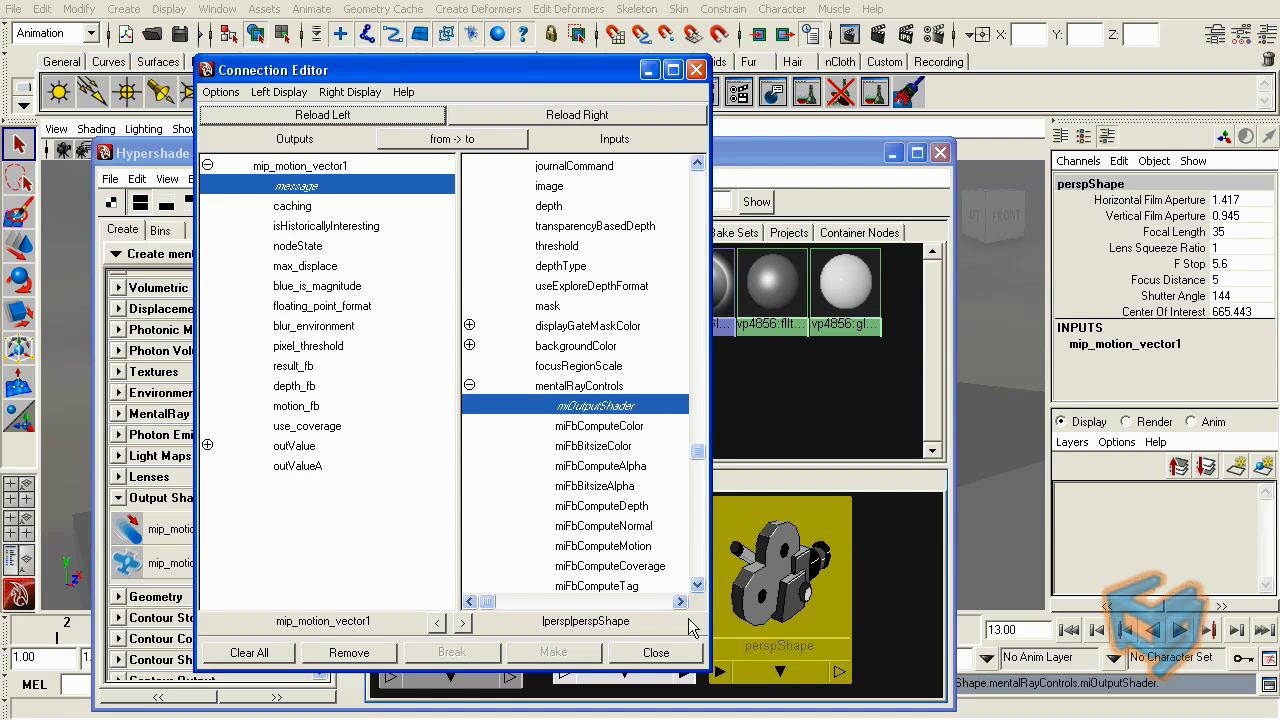
pyautogui.click(656, 652)
pyautogui.click(650, 612)
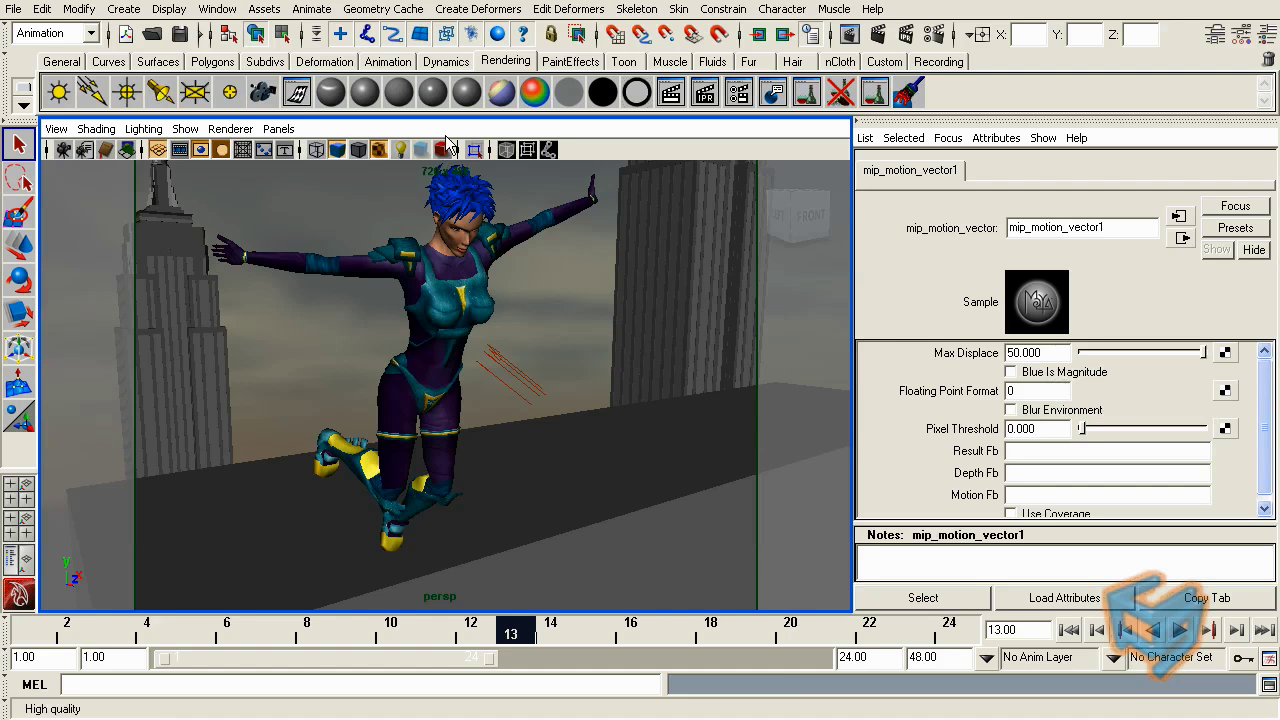
# Step: Open Render View to see the latest frame 13 mental ray render
pyautogui.click(217, 9)
pyautogui.click(450, 56)
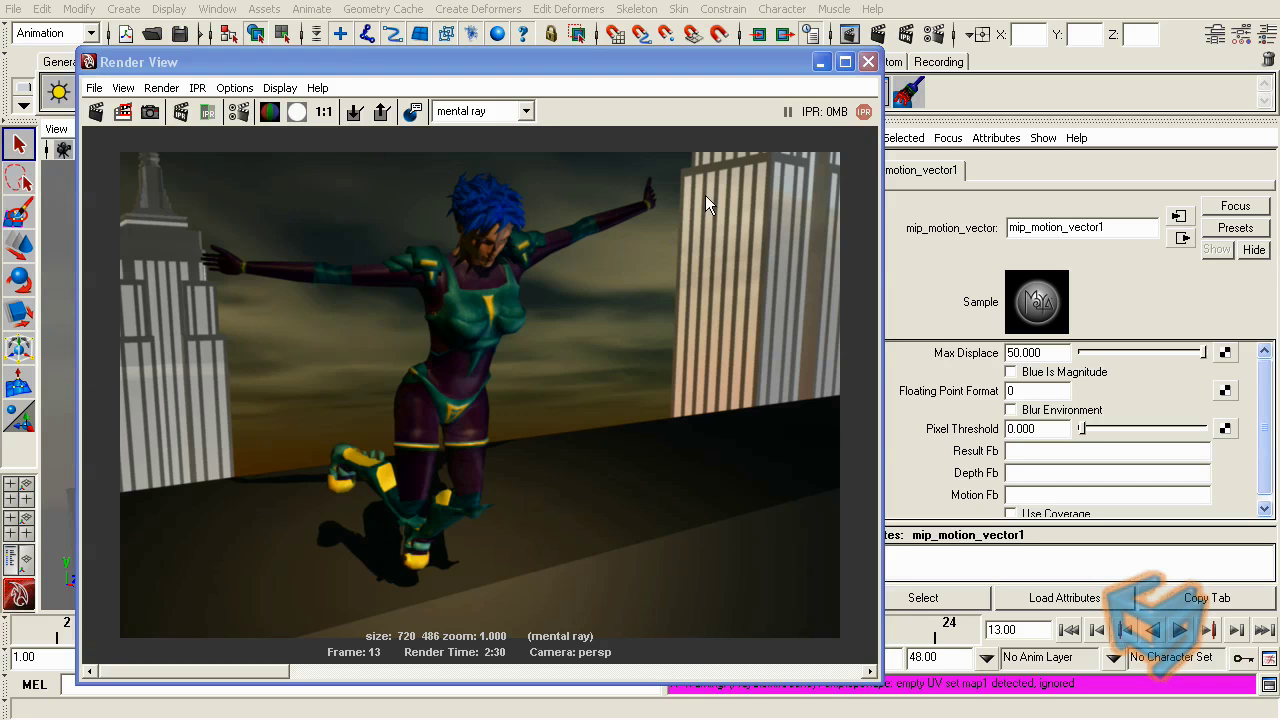
# Step: Enable the Depth and Motion Vectors framebuffers under perspShape's mental ray Legacy Output Shaders
pyautogui.click(821, 63)
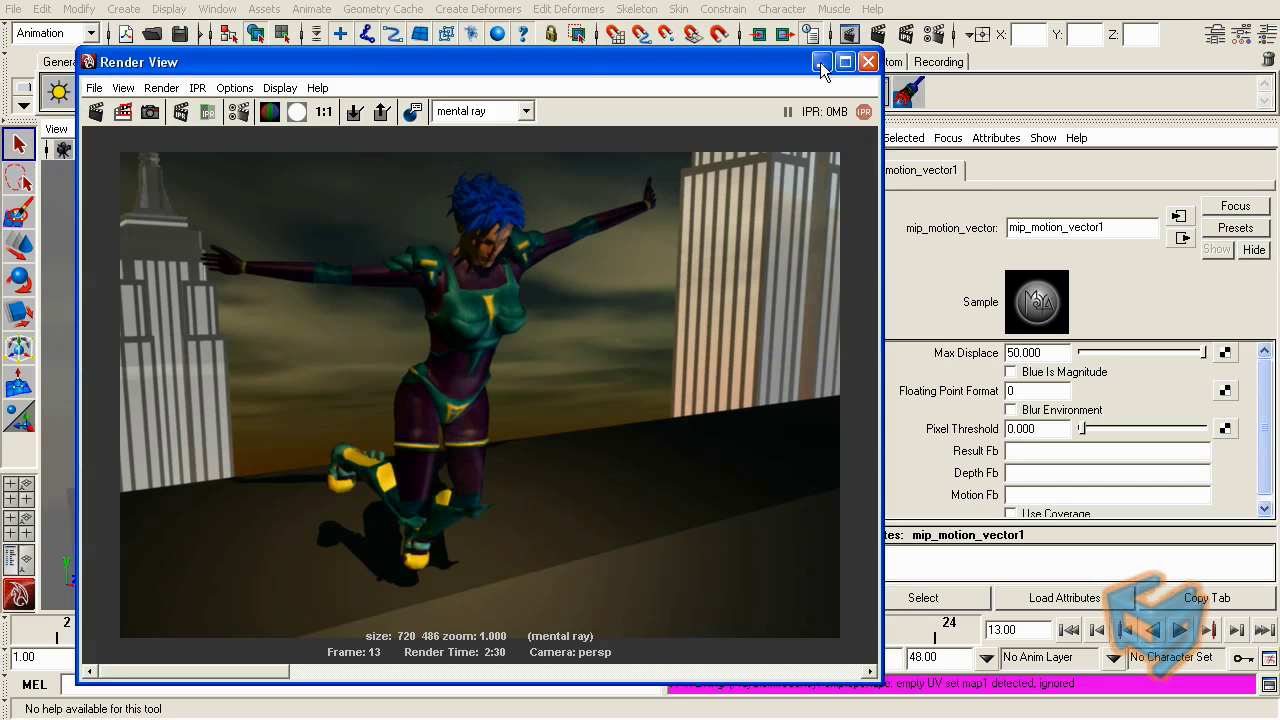
pyautogui.click(84, 149)
pyautogui.moveTo(1265, 360); pyautogui.dragTo(1264, 468)
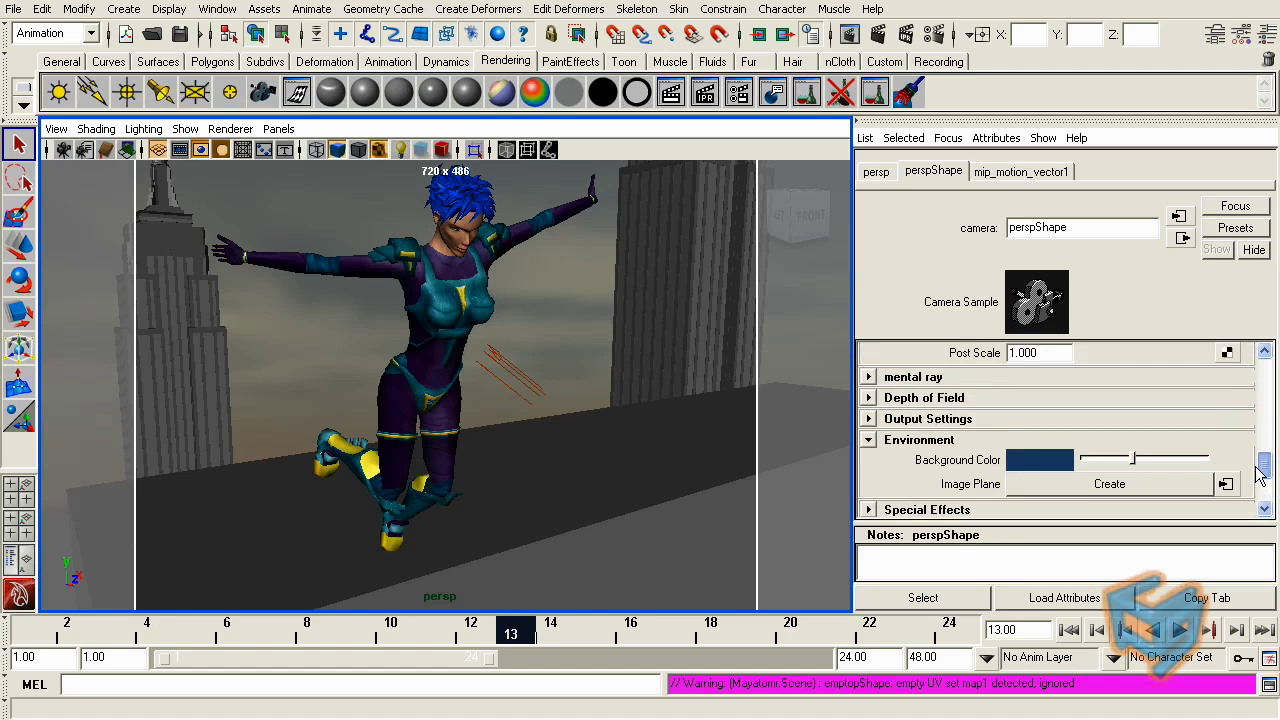
pyautogui.click(870, 379)
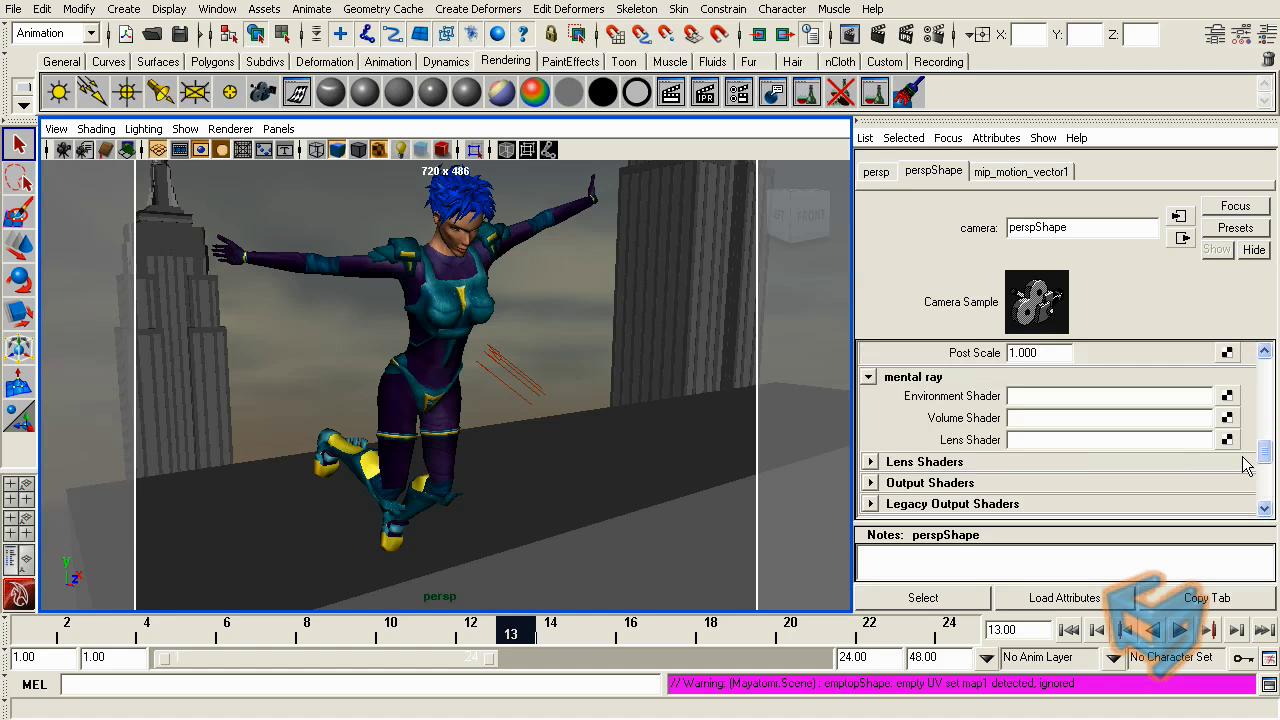
pyautogui.scroll(-3, 932, 425)
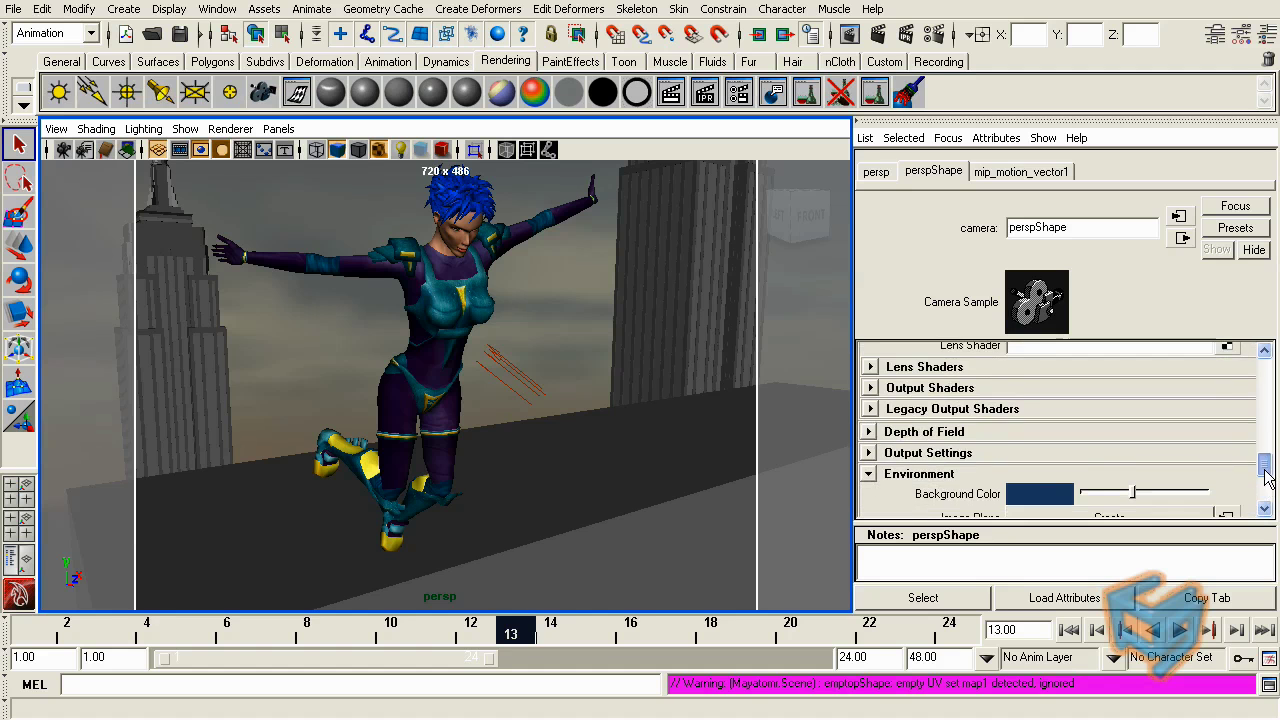
pyautogui.click(872, 409)
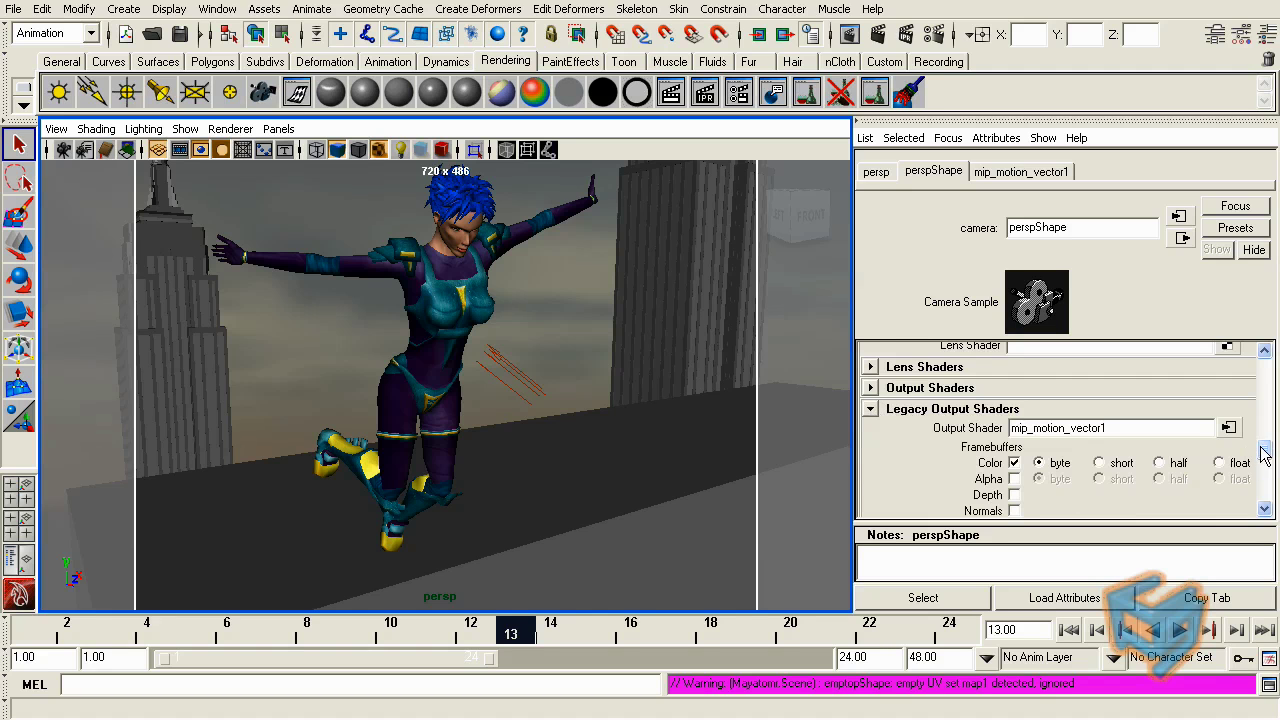
pyautogui.moveTo(1266, 458); pyautogui.dragTo(1266, 472)
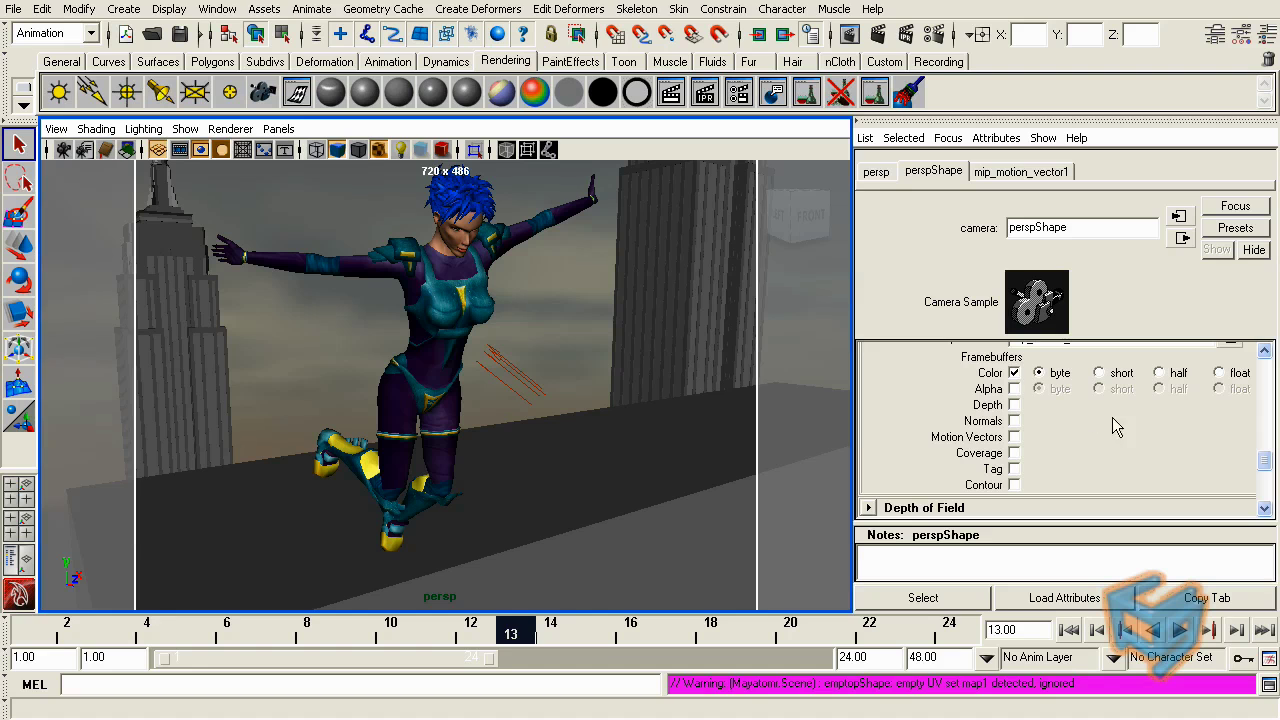
pyautogui.click(1015, 405)
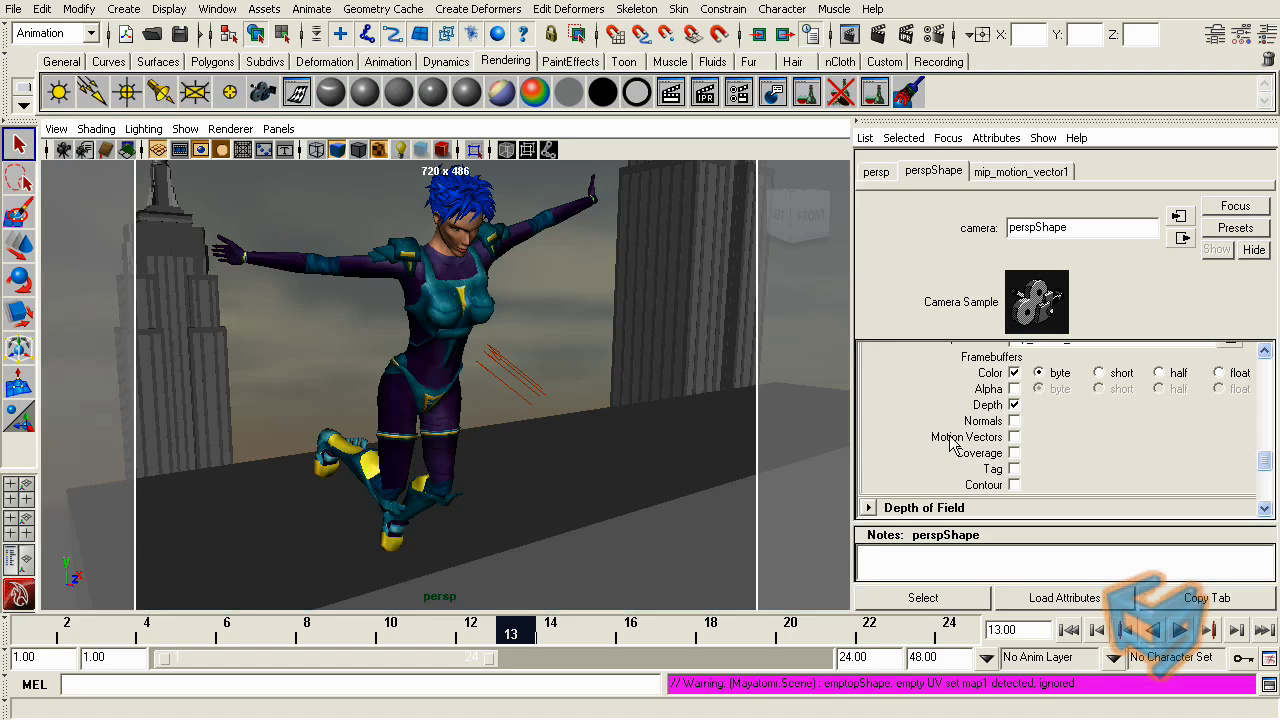
pyautogui.click(1015, 437)
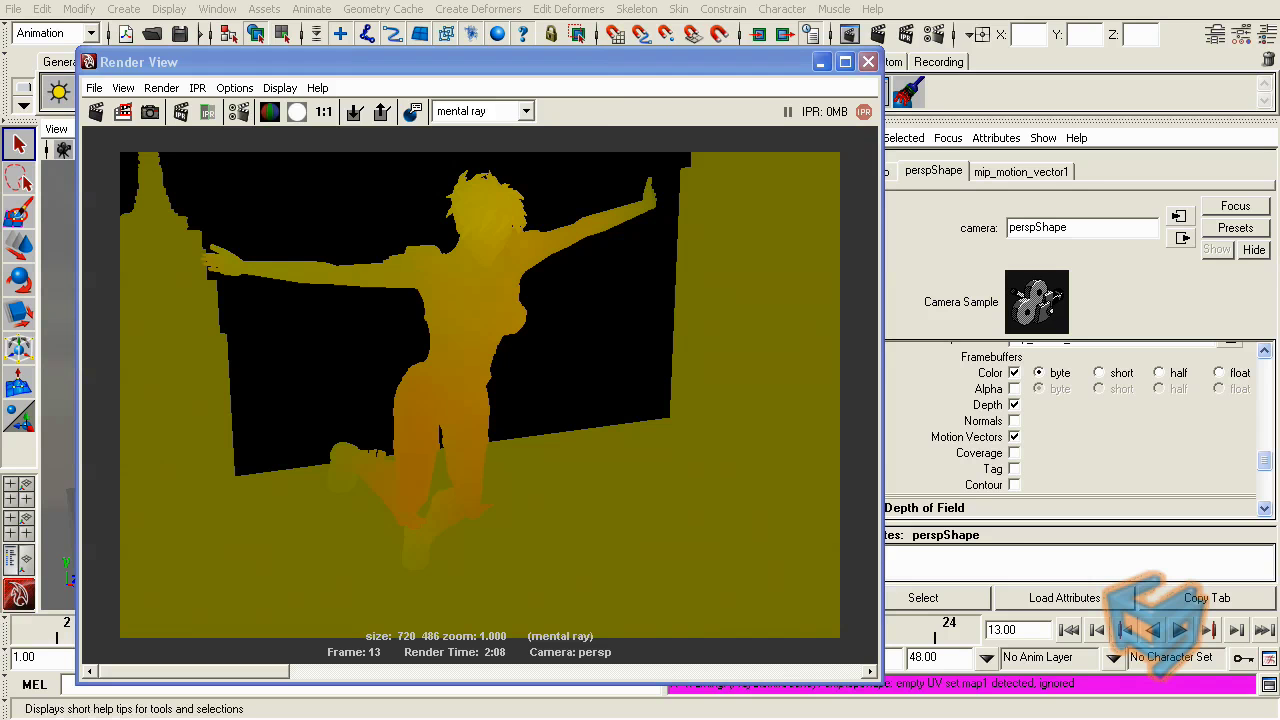
# Step: Show mip_motion_vector1's attributes, with Max Displace 50.000 and Pixel Threshold 0.000
pyautogui.click(1021, 172)
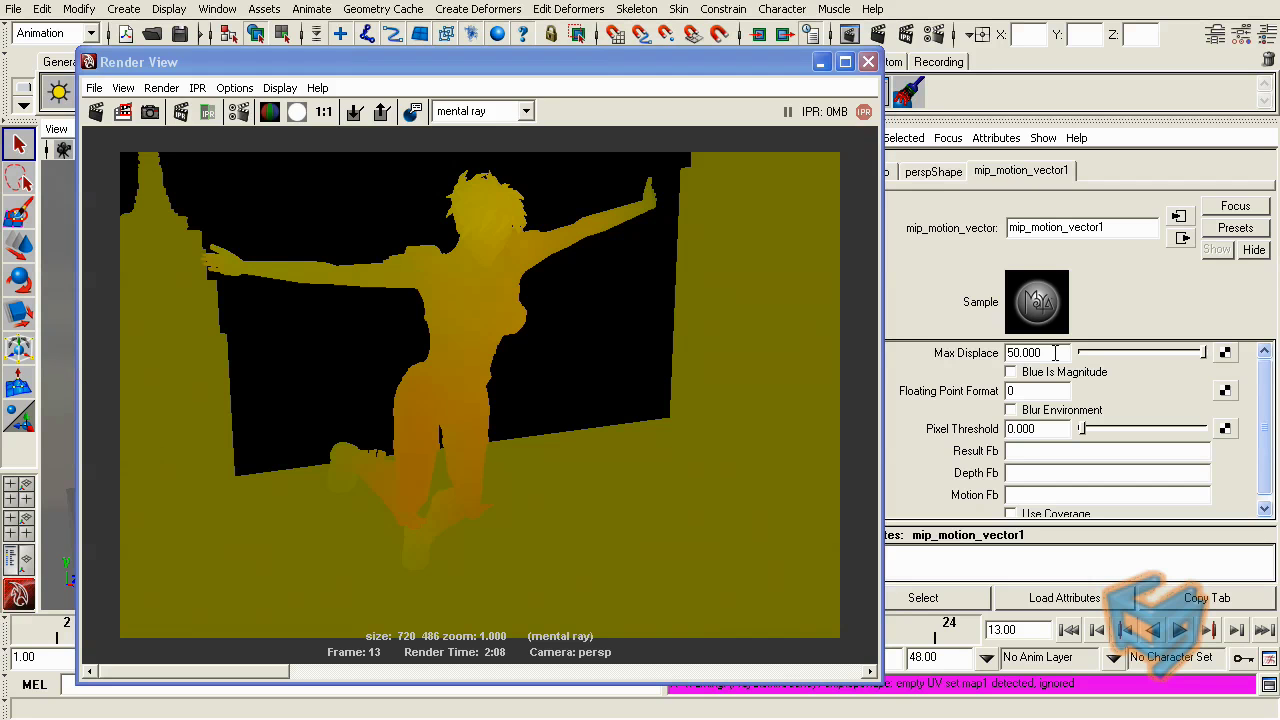
pyautogui.click(1054, 352)
pyautogui.press('Return')
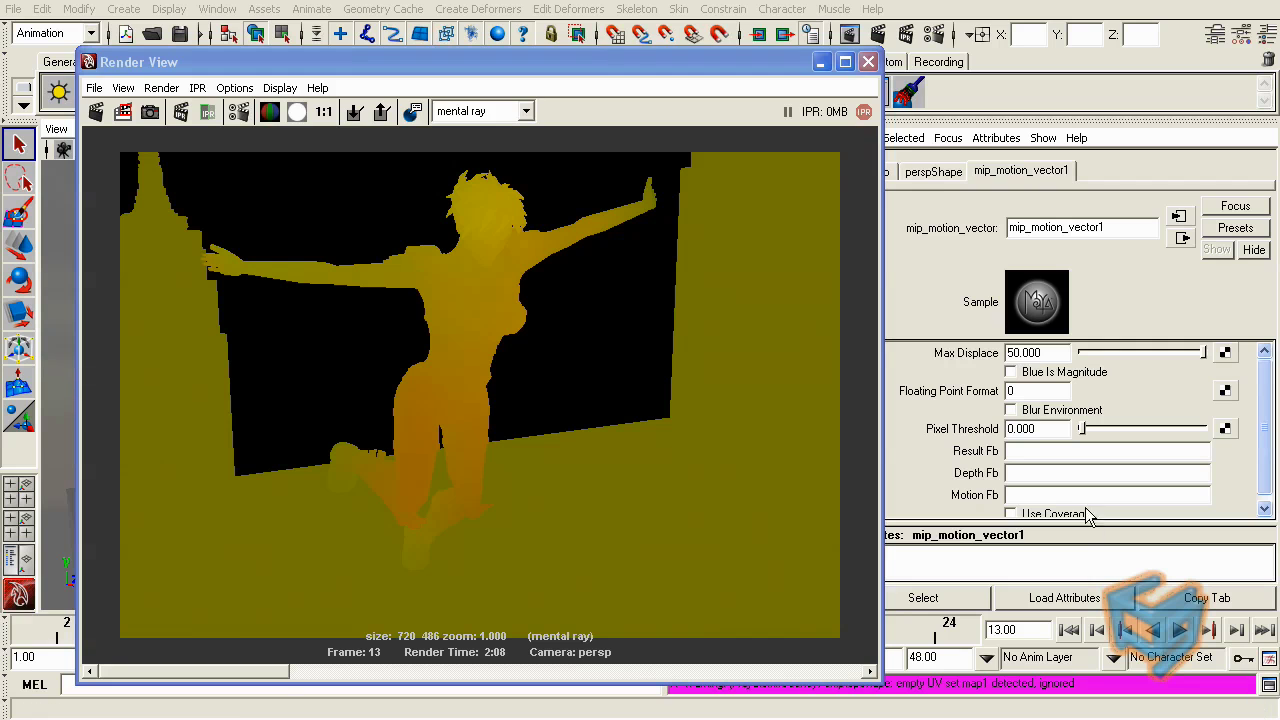
pyautogui.doubleClick(1014, 355)
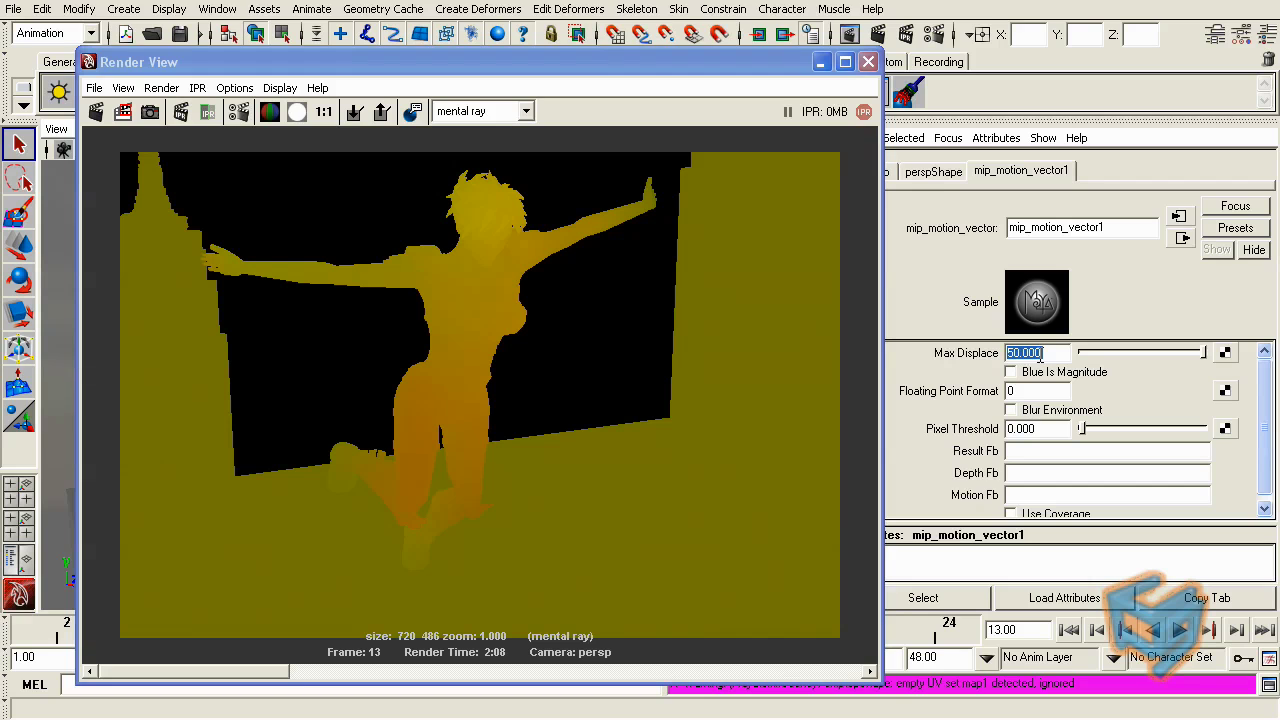
pyautogui.write('2000')
pyautogui.press('Return')
pyautogui.hotkey('ctrl', 'z')
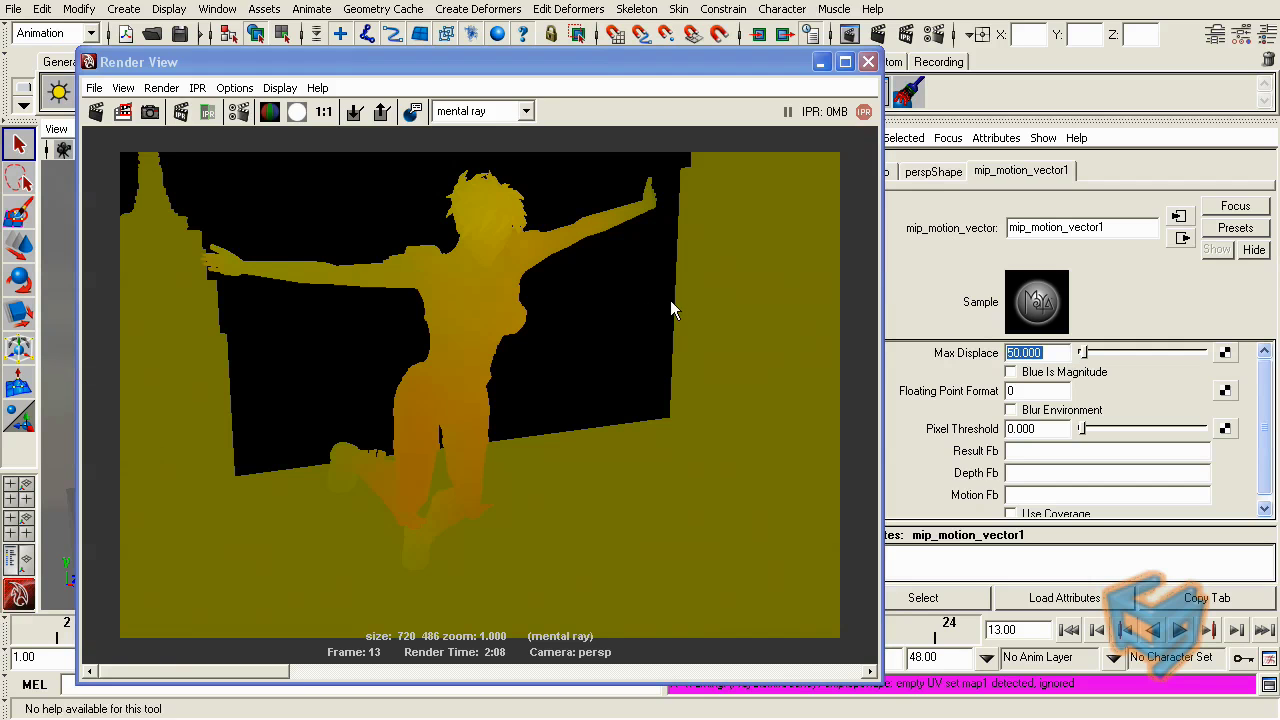
# Step: Enable Blue Is Magnitude on mip_motion_vector1 and redo the frame 13 render in Render View
pyautogui.click(1050, 356)
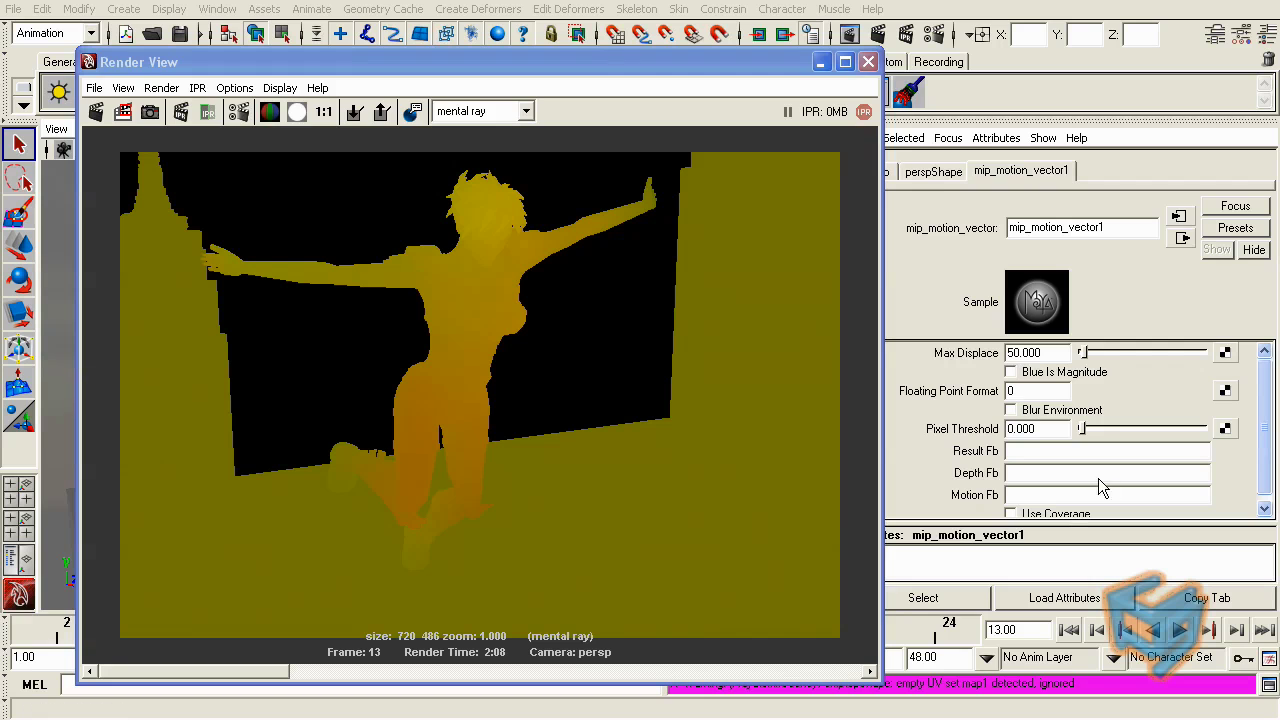
pyautogui.click(1038, 378)
pyautogui.click(180, 112)
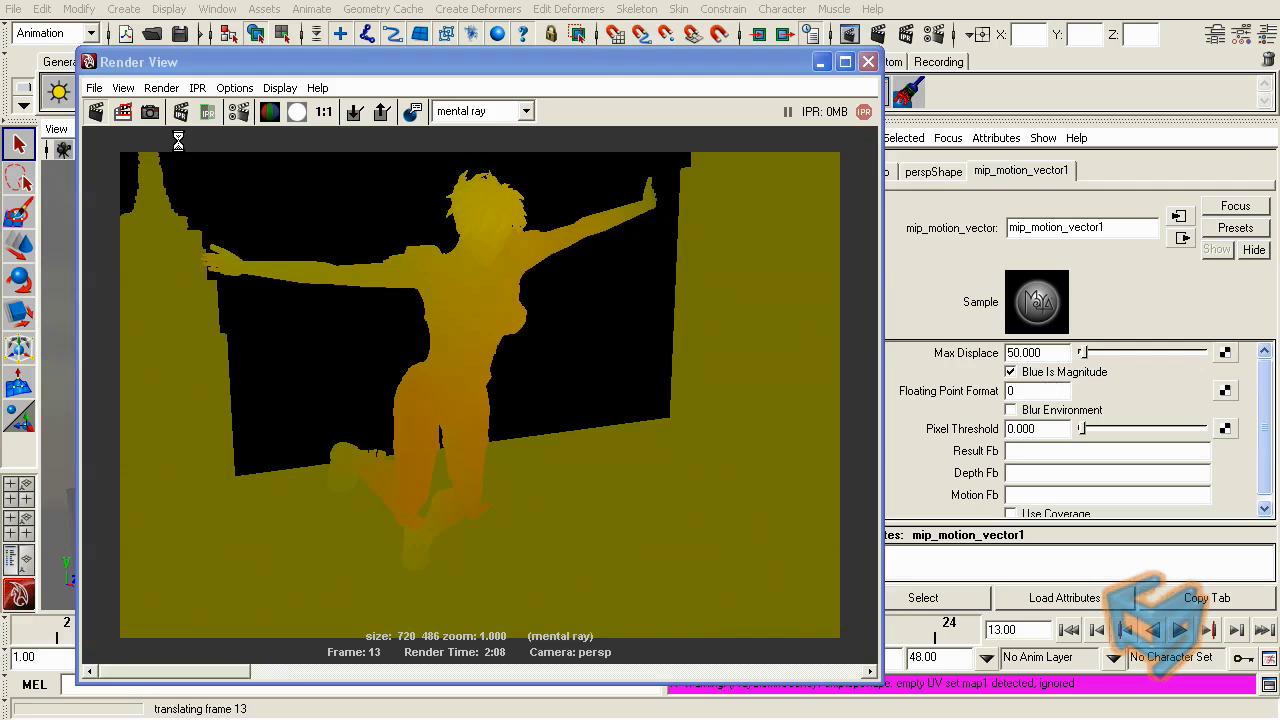